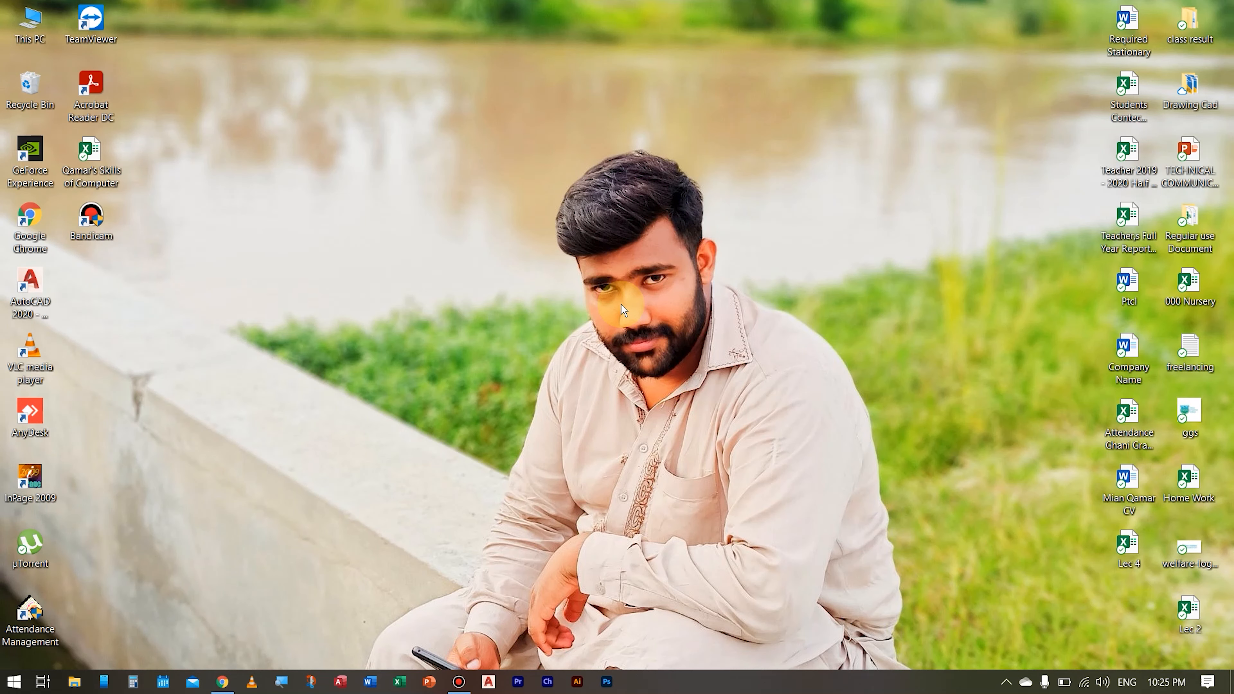
- Open the Skills of Computer workbook from the desktop and select the first student's name in cell B4
double_click(104, 181)
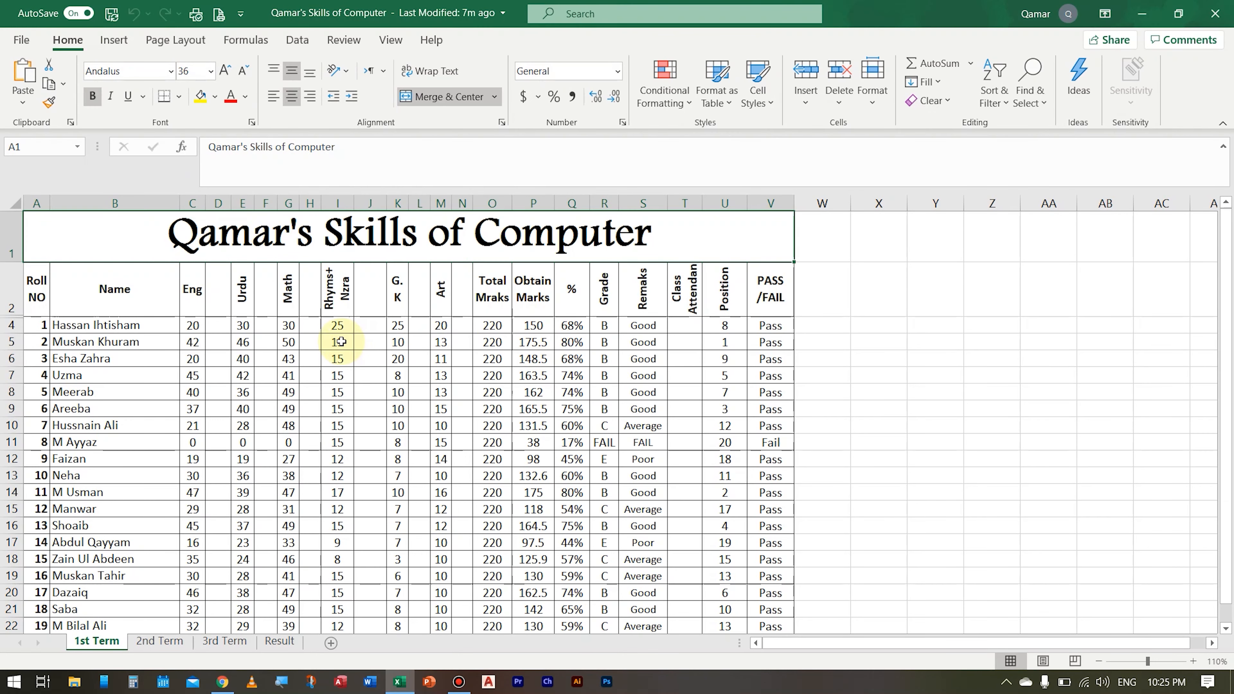
click(74, 324)
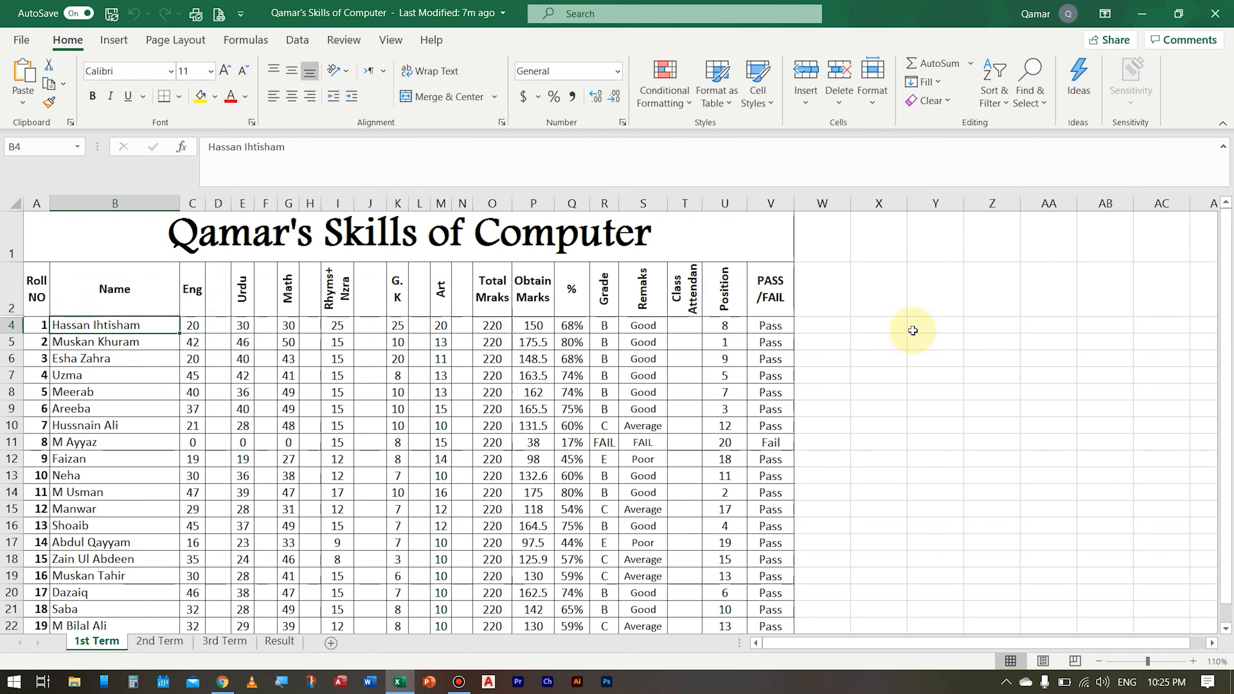
- Go through the first student's row up to the Remaks column and examine the nested IF formula in S4
key(Right)
key(Right)
key(Right)
key(Right)
key(Right)
key(Right)
key(Right)
key(Right)
key(Right)
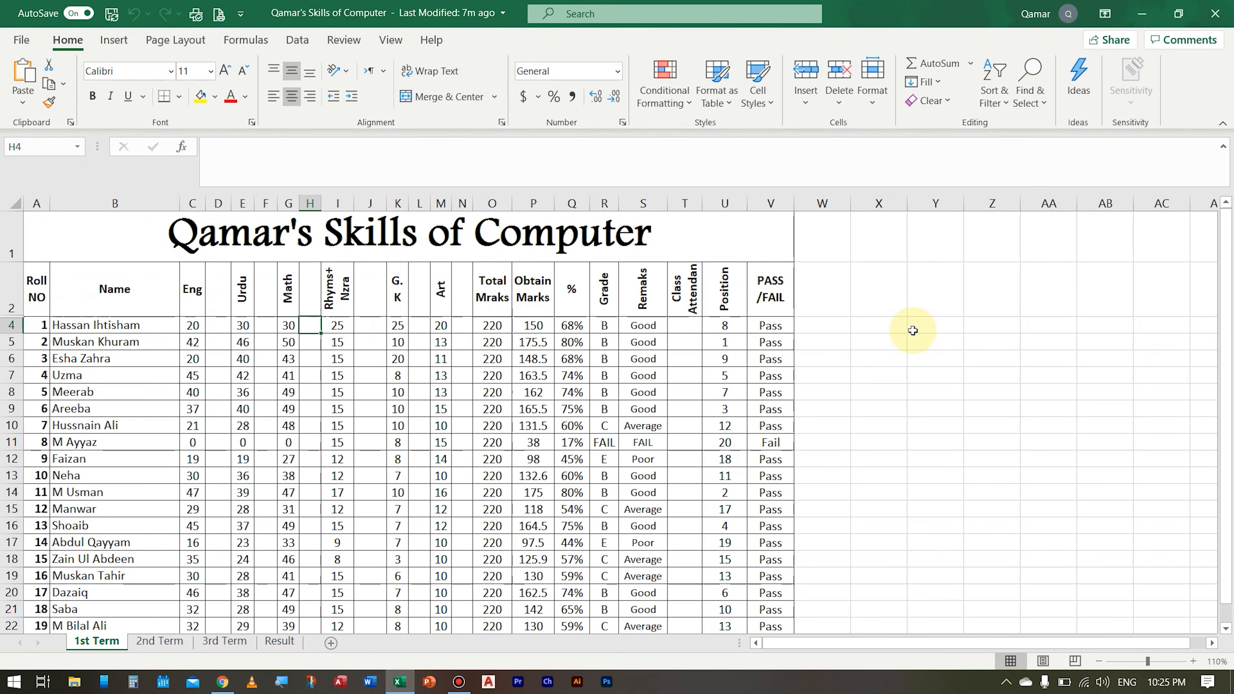
key(Right)
key(Right)
key(Right)
key(Right)
key(Right)
key(Right)
key(Right)
key(Right)
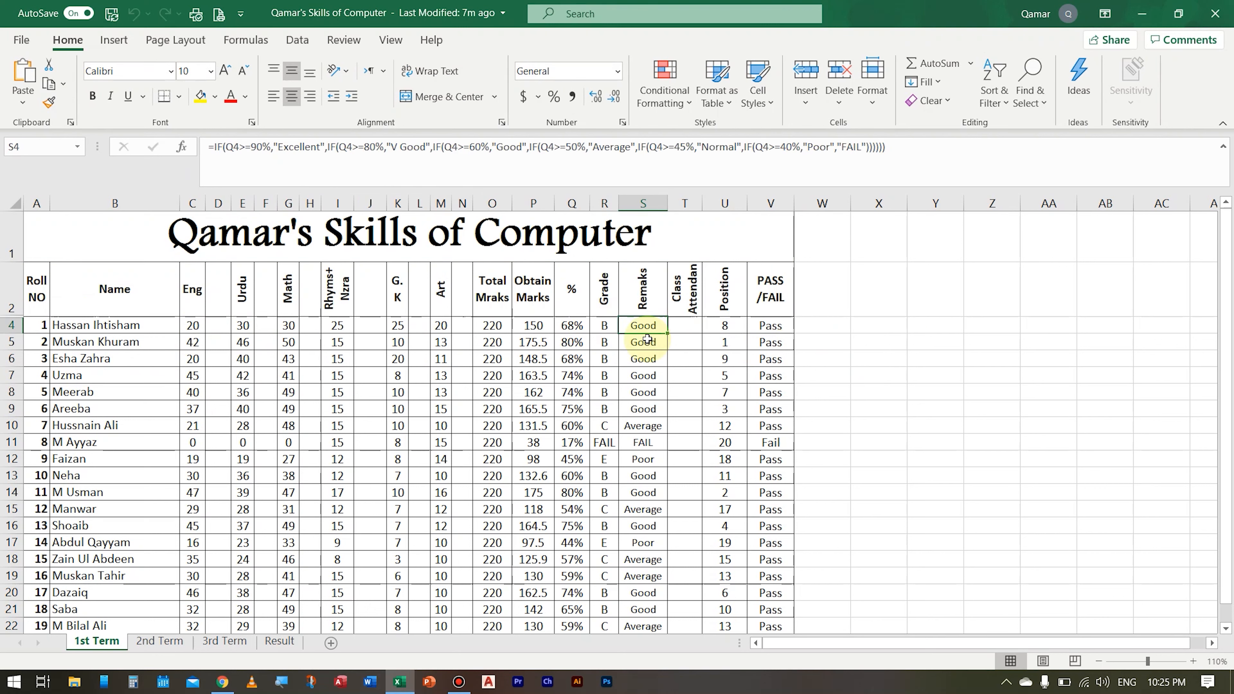
drag(923, 147, 159, 159)
click(154, 147)
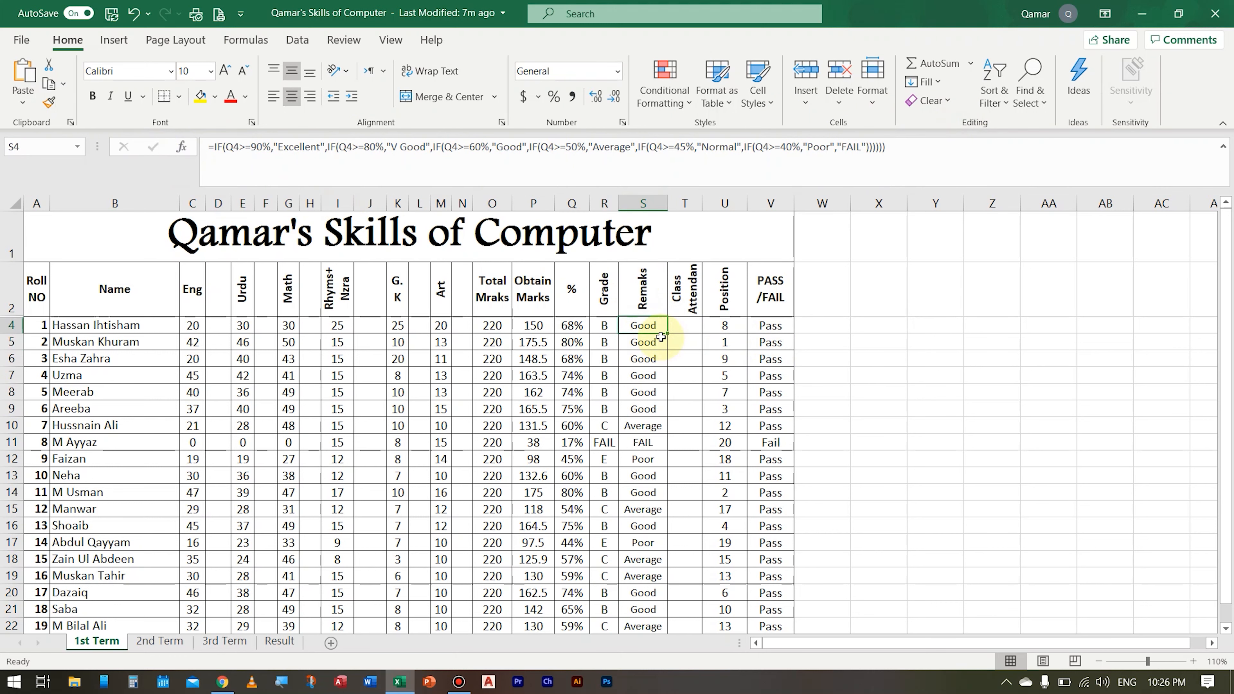
- Inspect the first student's Position, PASS/FAIL and percentage formulas in U4, V4 and Q4, and the English mark in C4
click(685, 325)
click(724, 325)
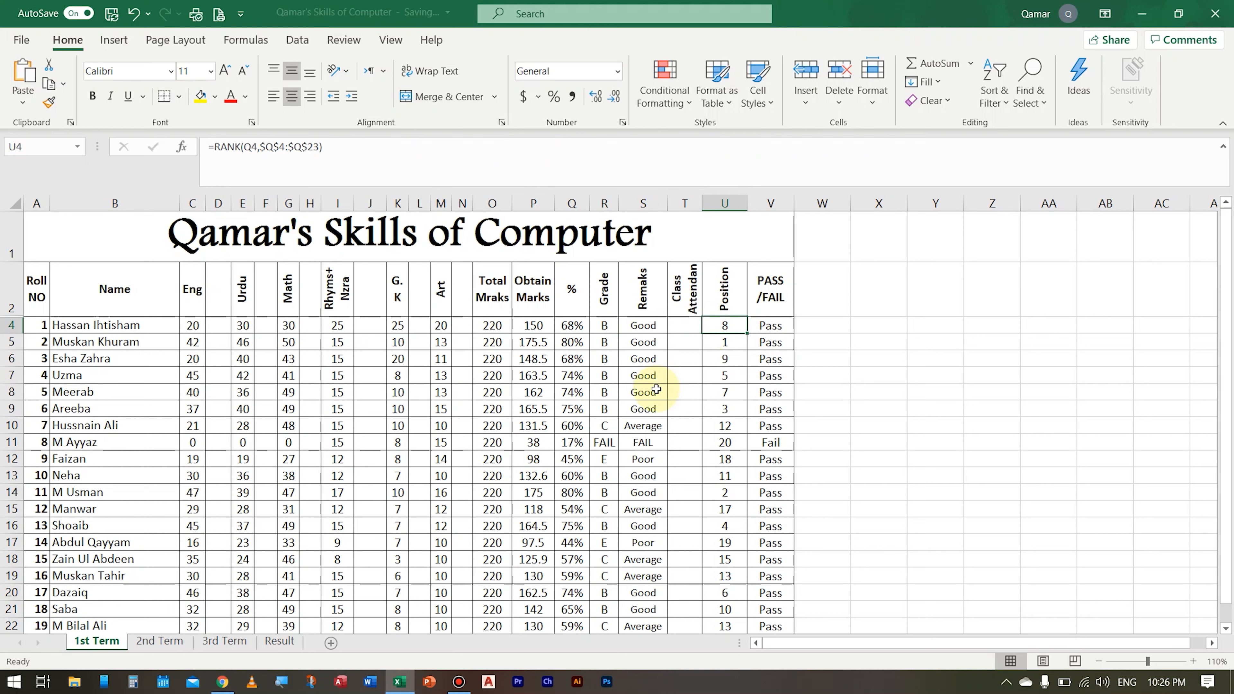
click(777, 325)
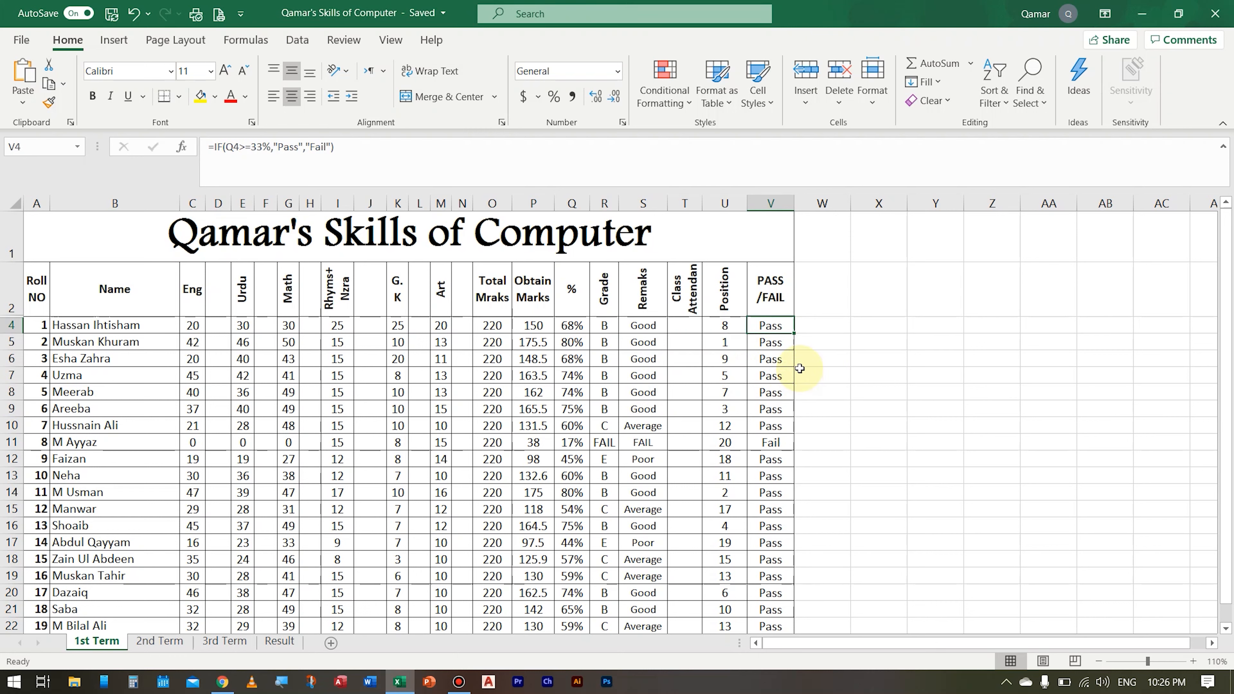
click(803, 325)
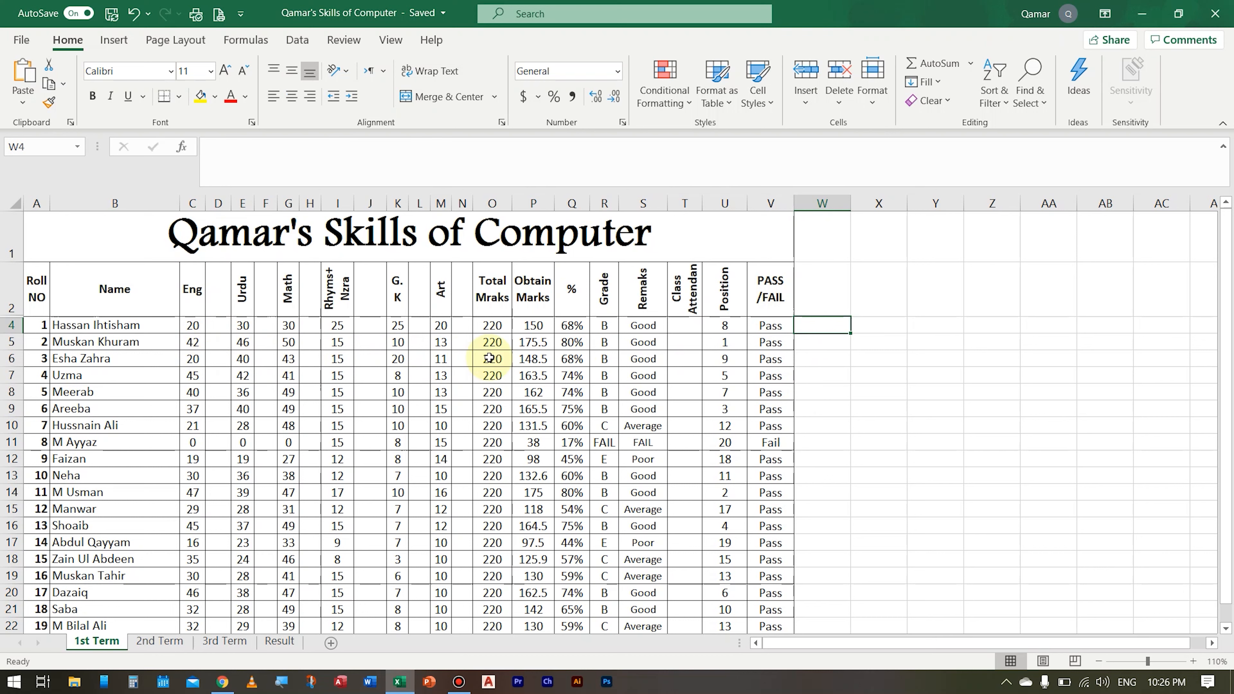
click(874, 326)
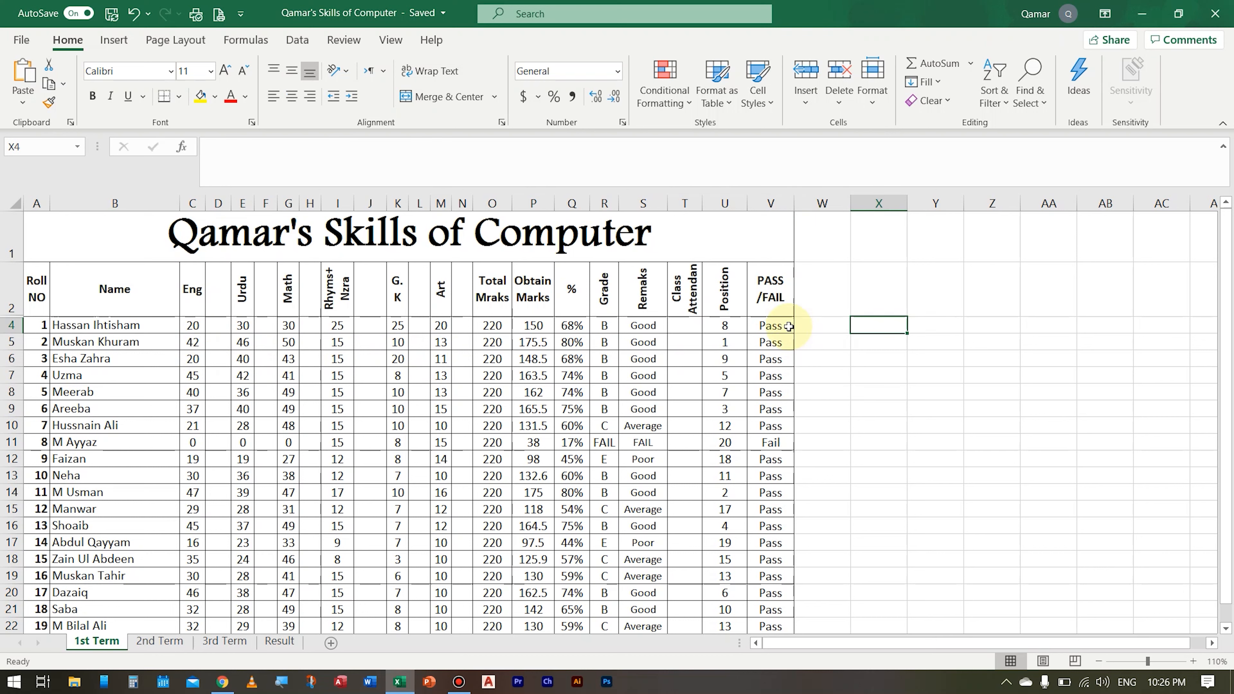
click(761, 332)
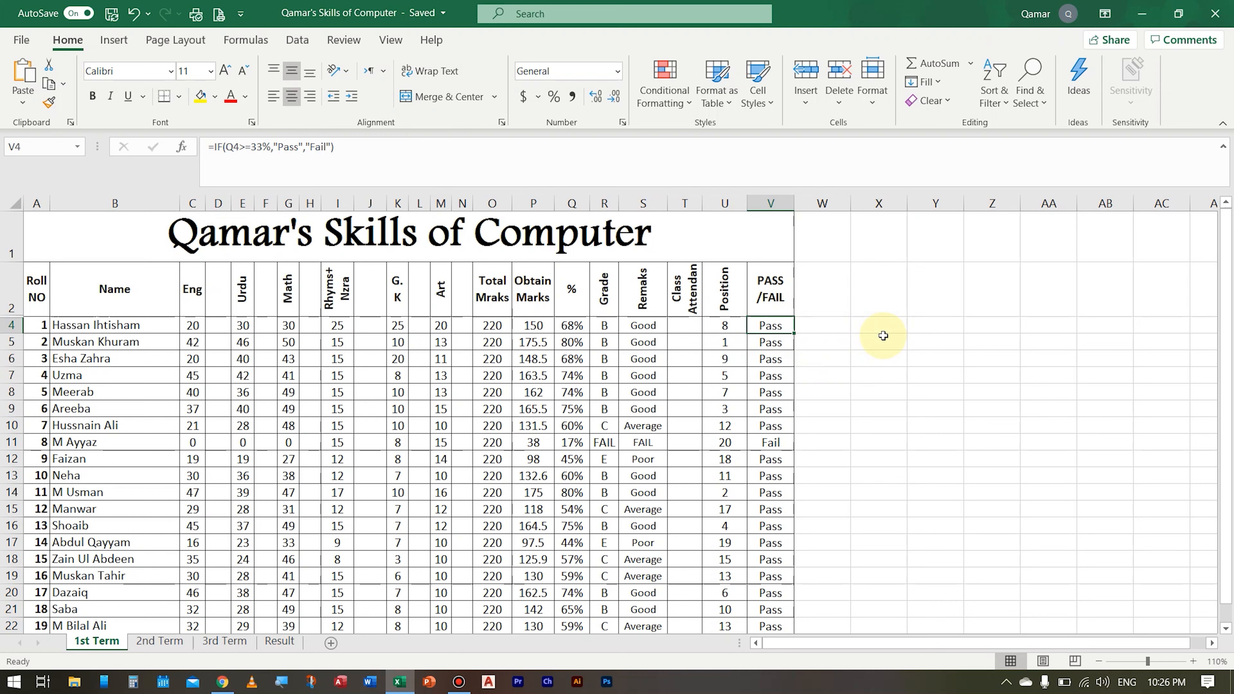
key(F2)
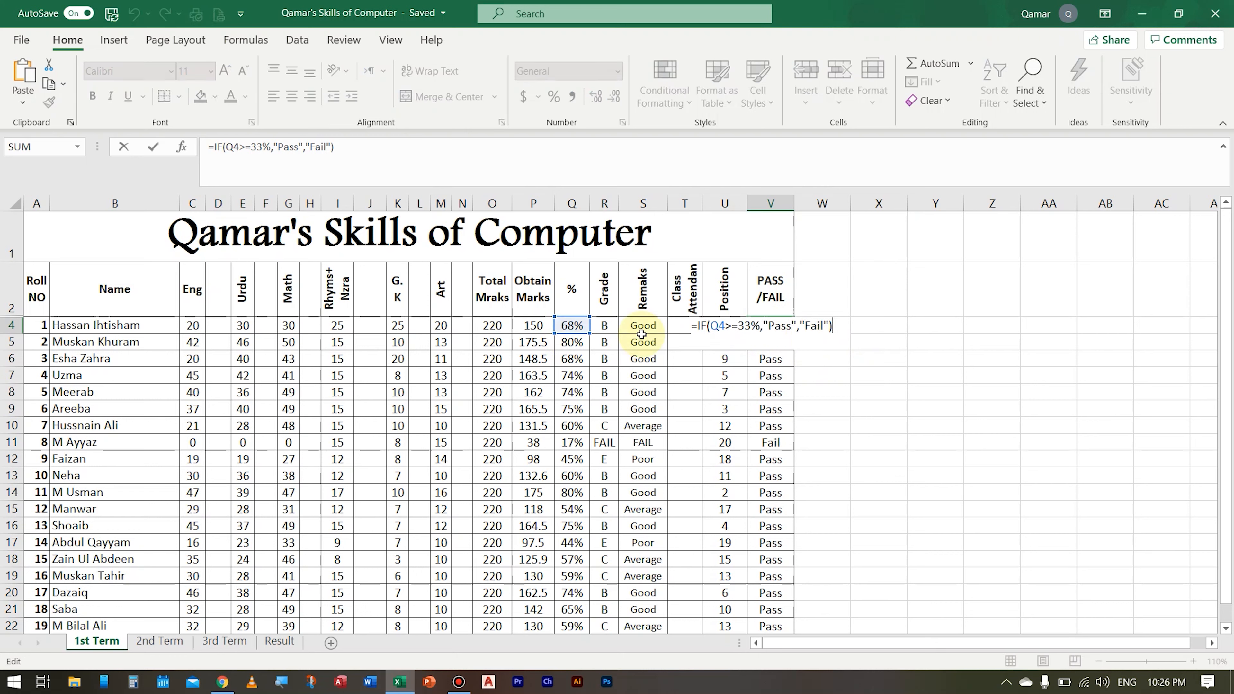
key(Return)
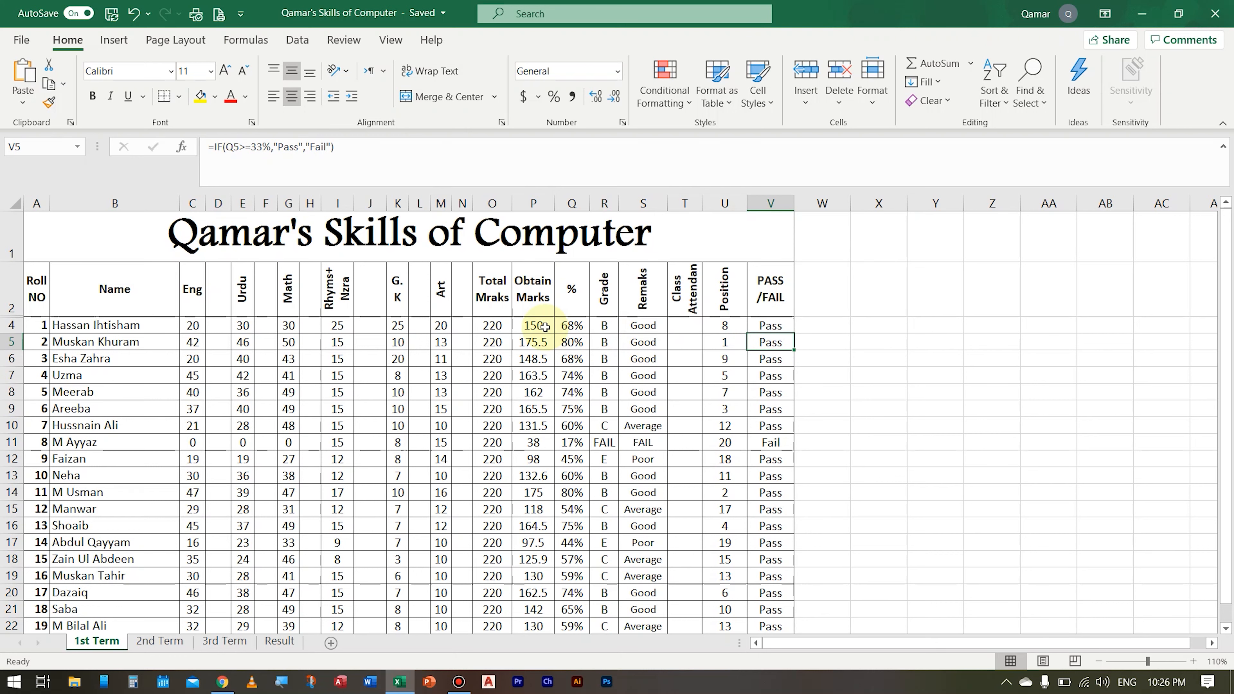
click(582, 328)
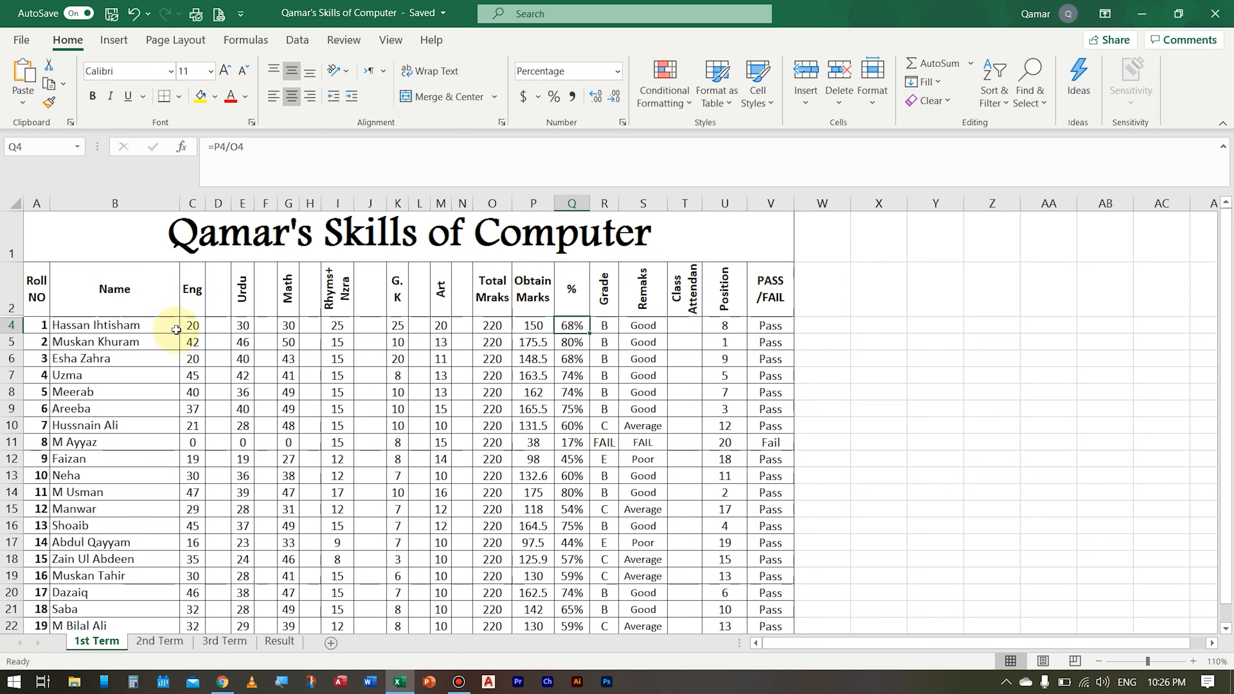
click(191, 326)
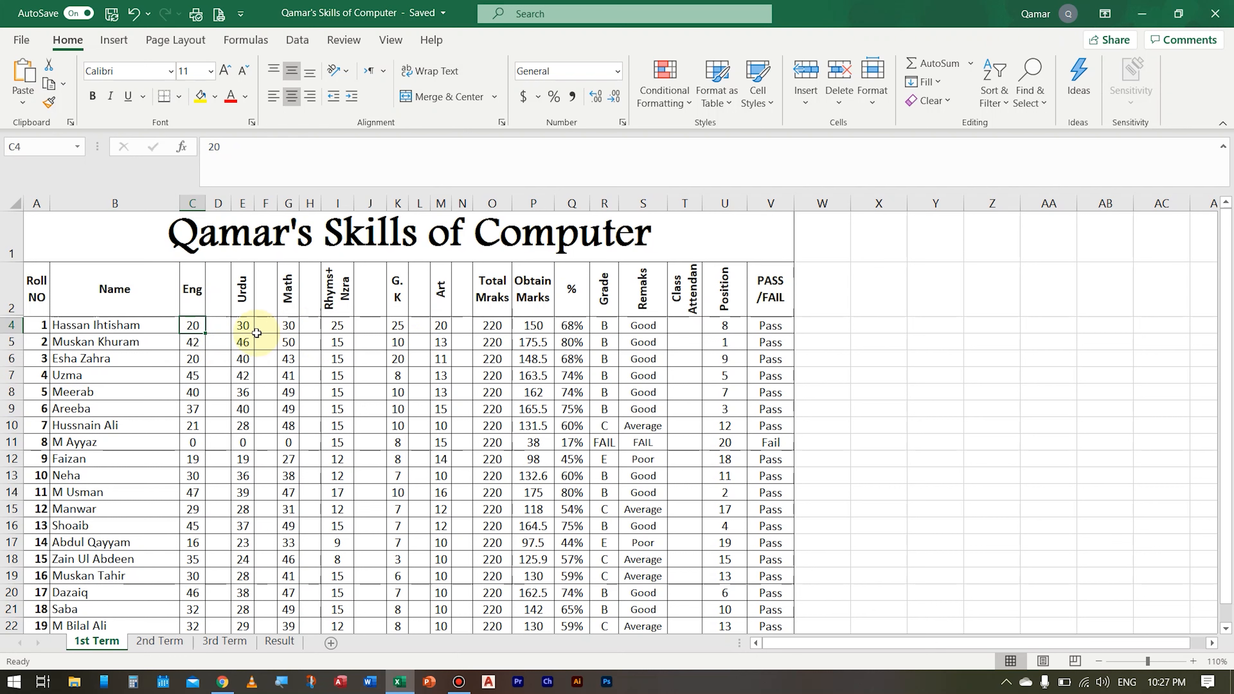
- Start a COUNT formula in cell X4 that refers to the Position column, beginning at U4
click(829, 325)
click(886, 324)
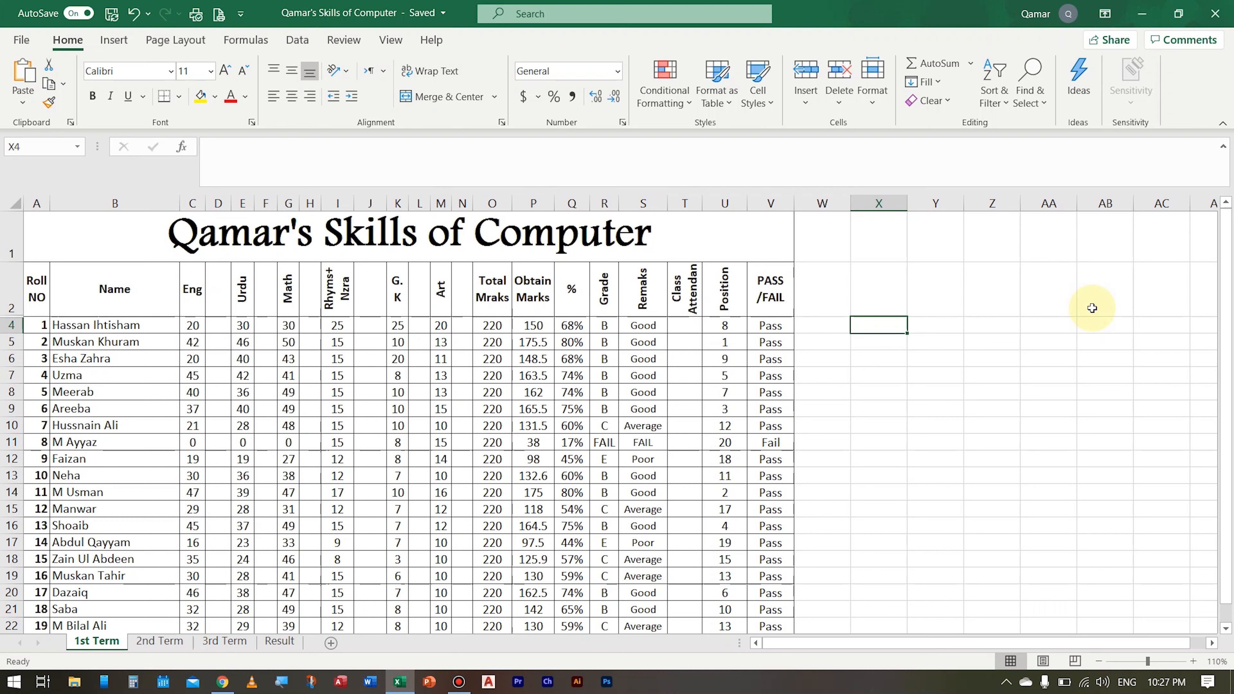
text(coun)
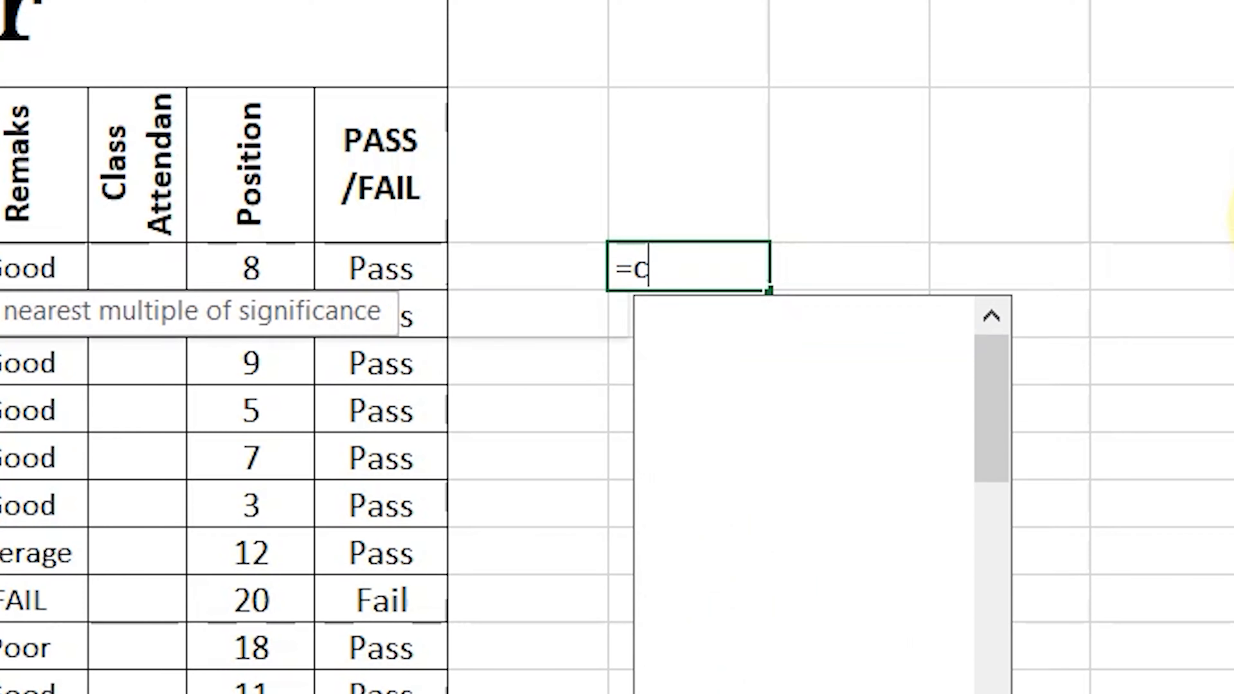
key(Tab)
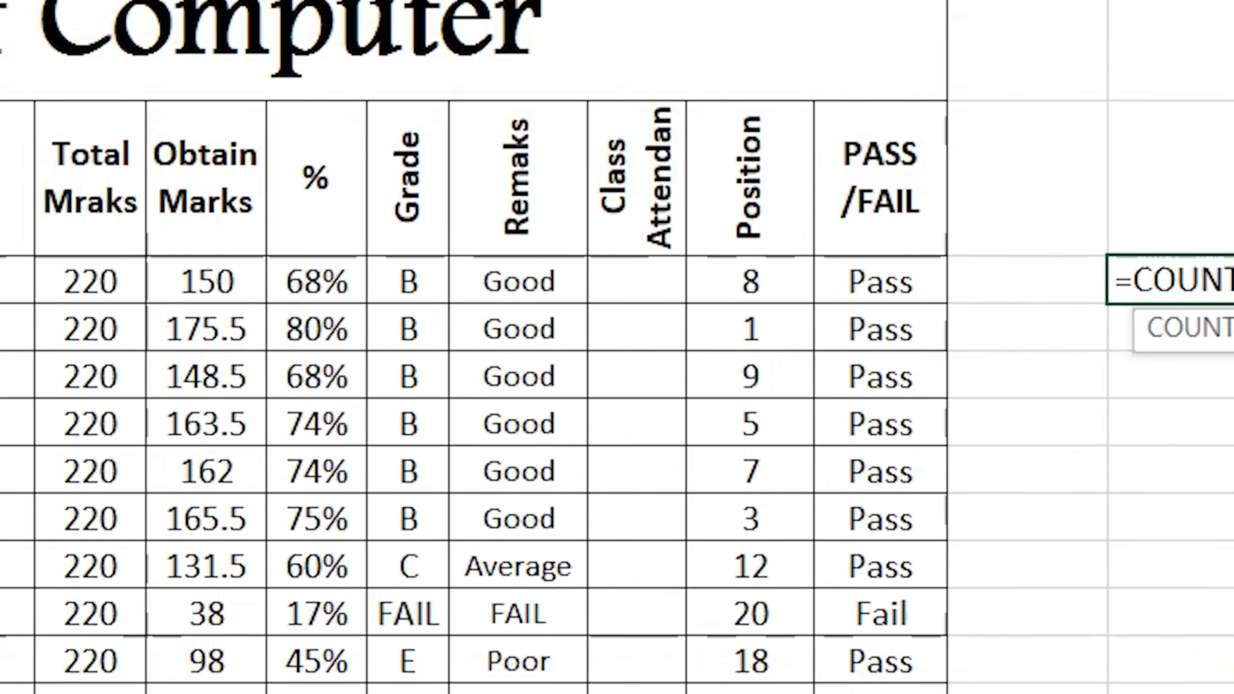
key(Left)
key(Left)
key(Left)
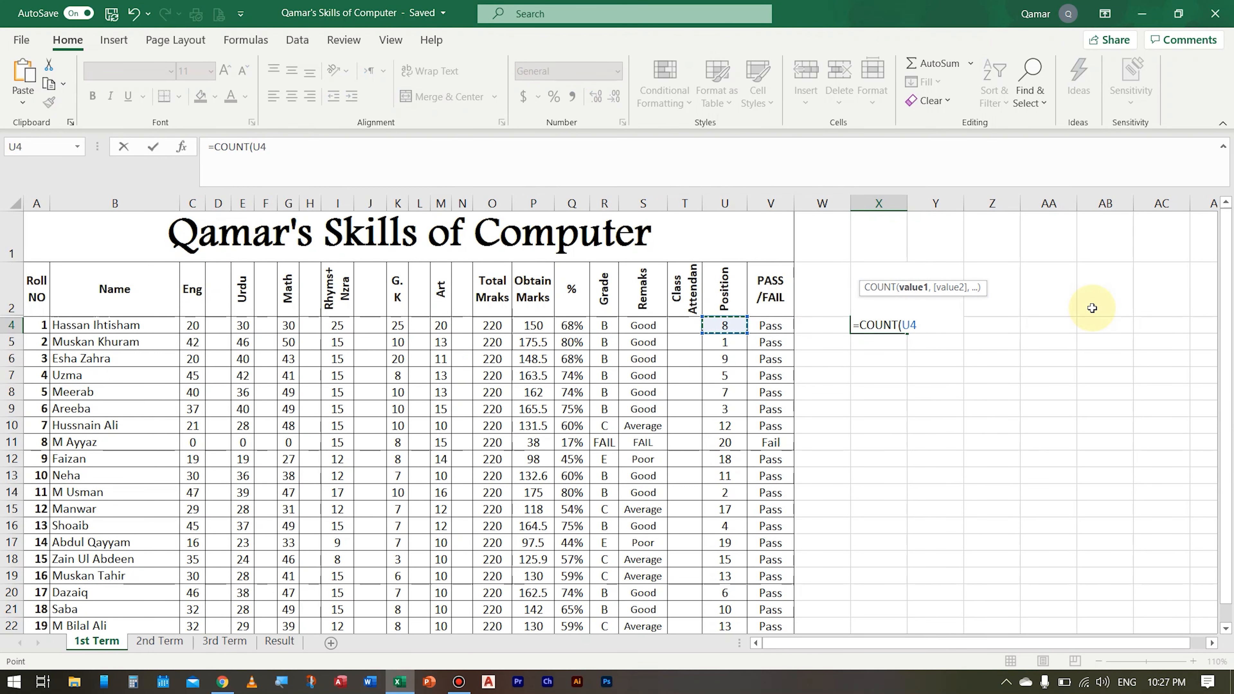
key(shift+Down)
key(shift+Down)
key(shift+Down)
key(shift+Down)
key(shift+Down)
key(shift+Down)
key(shift+Down)
key(shift+Down)
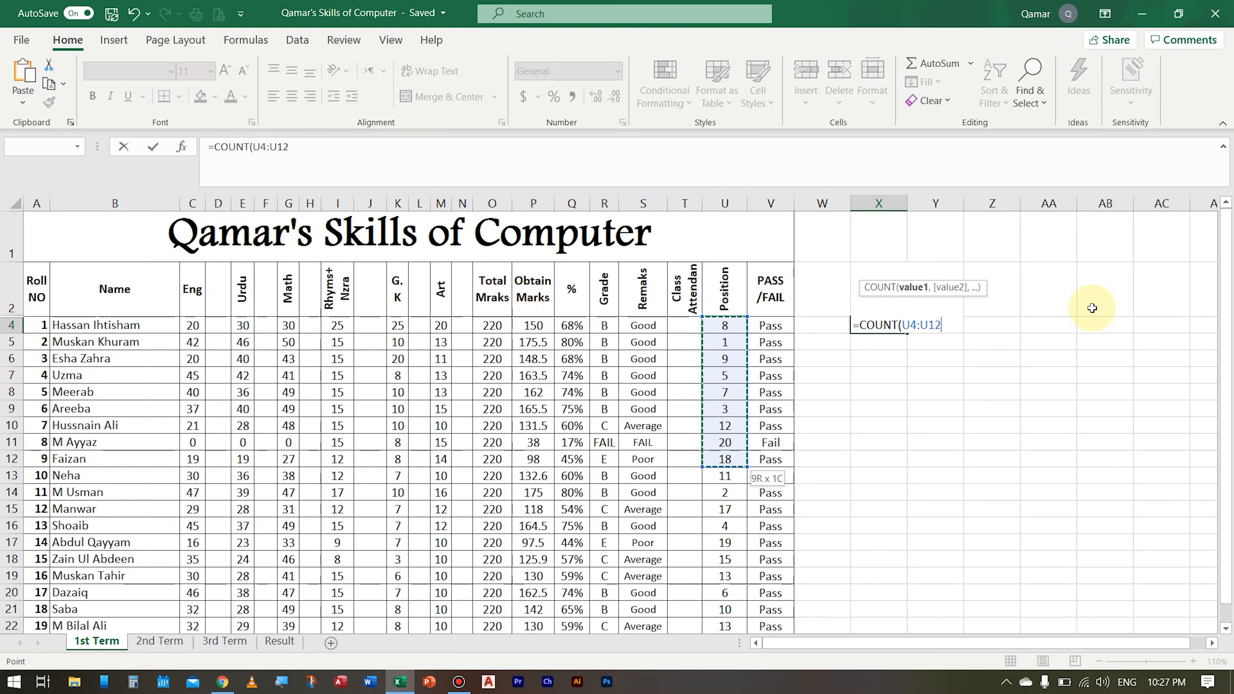
- Set the COUNT range in X4 to the Position cells U7:U12 and complete the formula
key(Down)
key(Down)
key(Down)
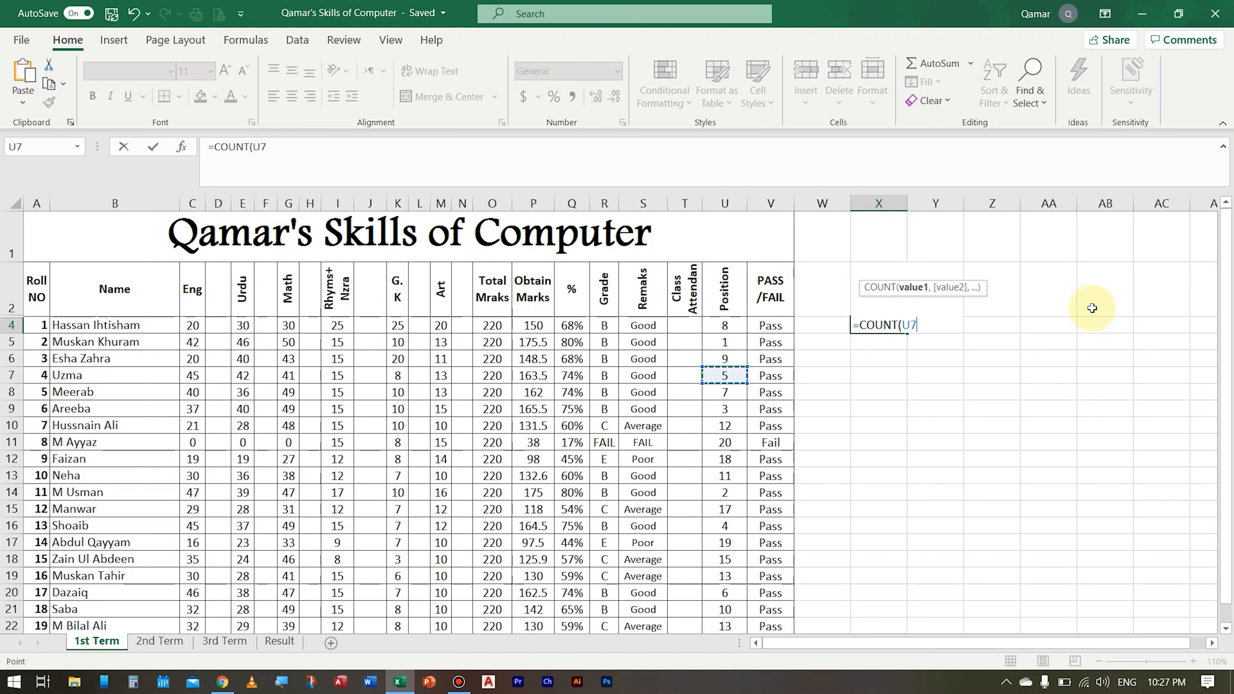
key(shift+Down)
key(shift+Down)
key(shift+Down)
key(shift+Down)
key(shift+Down)
key(Return)
key(Up)
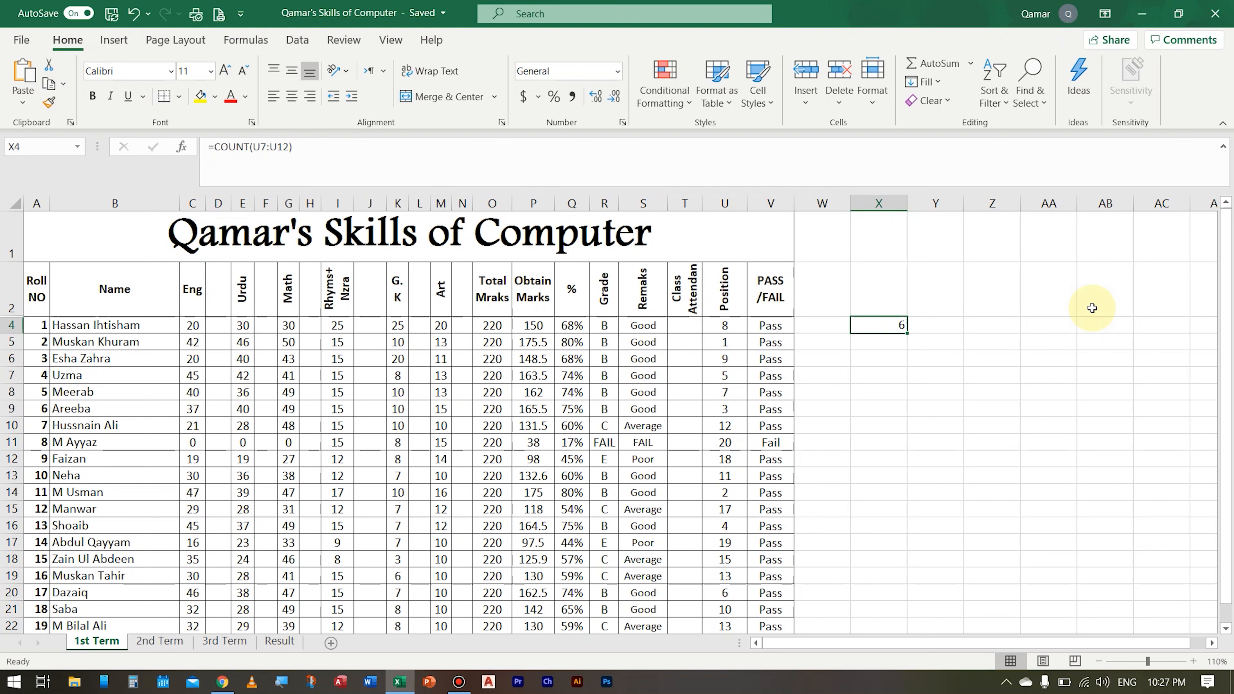
- Review the COUNT formula in X4 and compare it with the numbers in the Position column
key(F2)
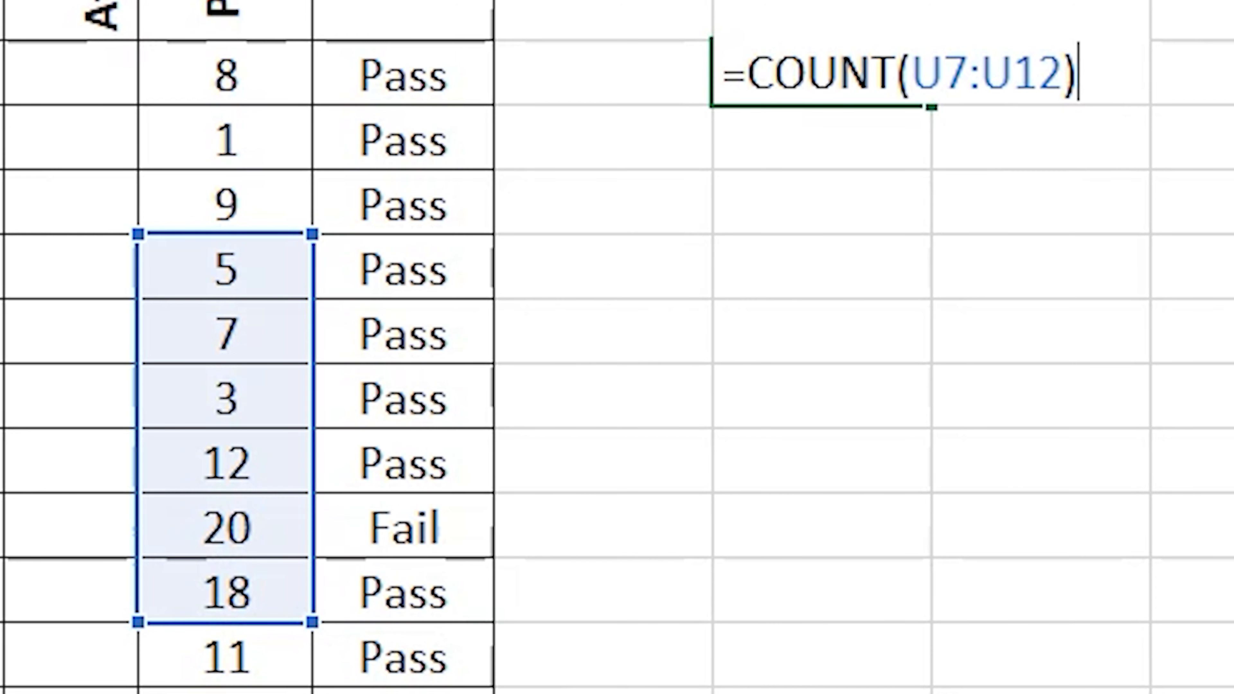
key(Return)
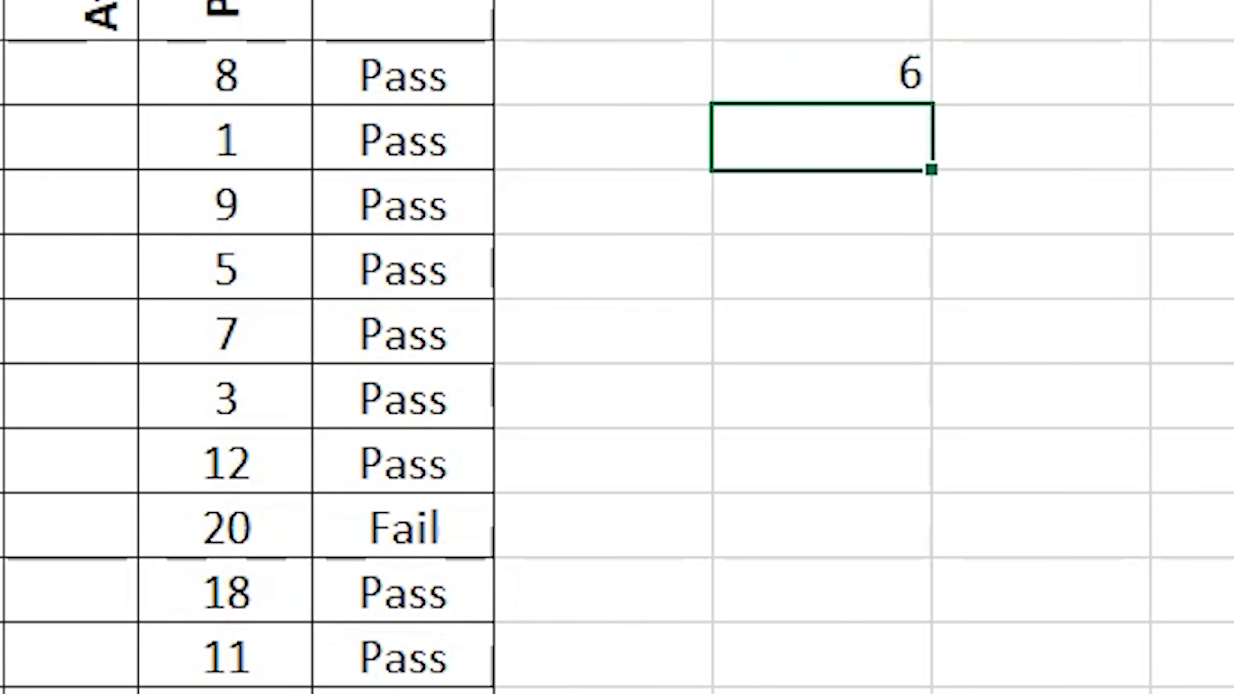
key(Up)
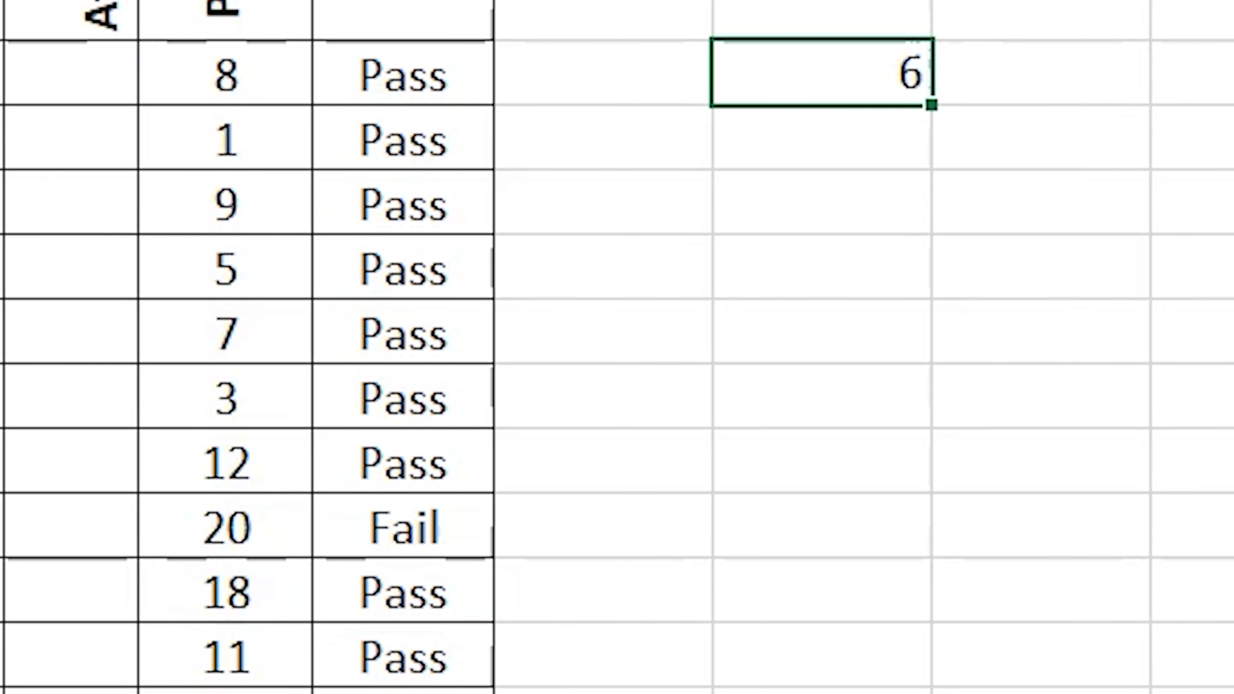
drag(185, 221, 219, 588)
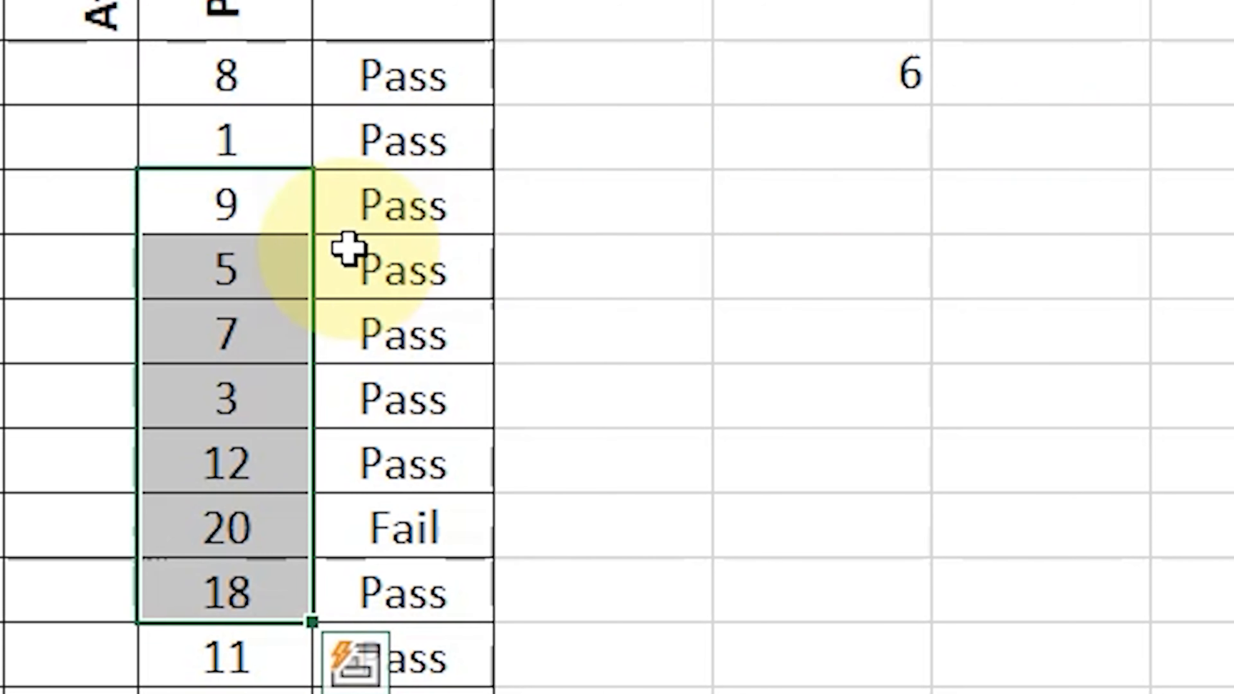
click(813, 81)
click(959, 324)
click(854, 75)
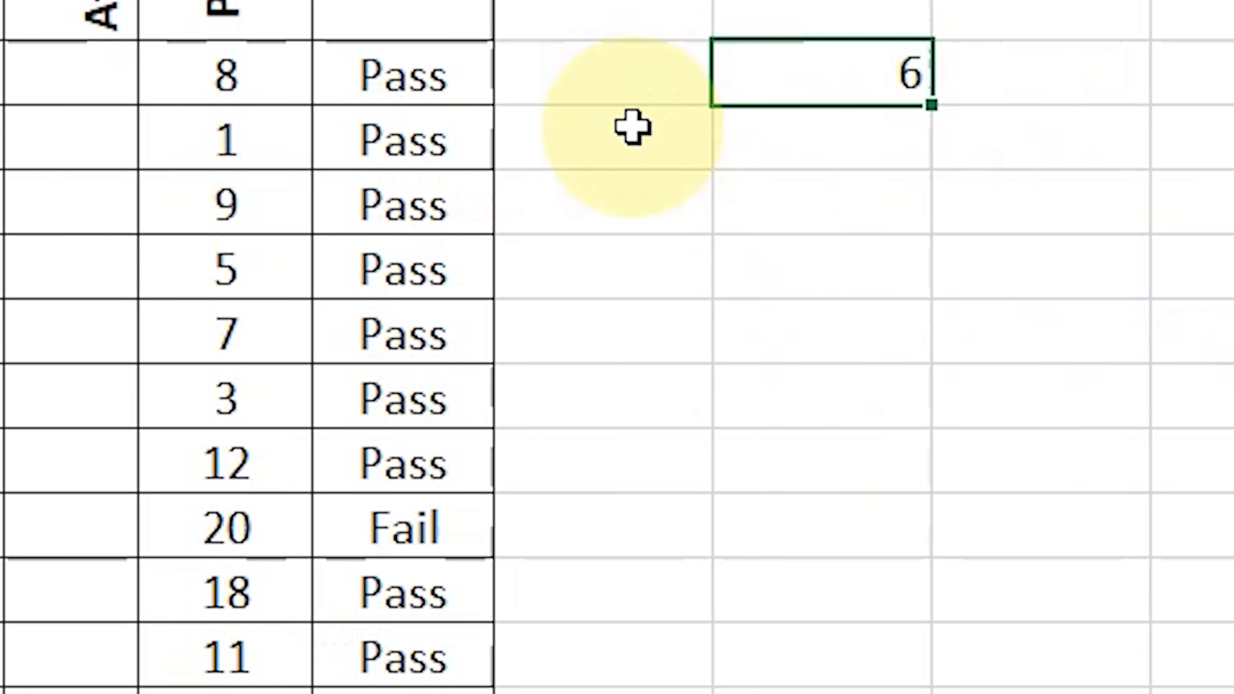
- Enter a COUNTA formula in cell X5 over the PASS/FAIL cells V4:V11 and review its range
click(856, 146)
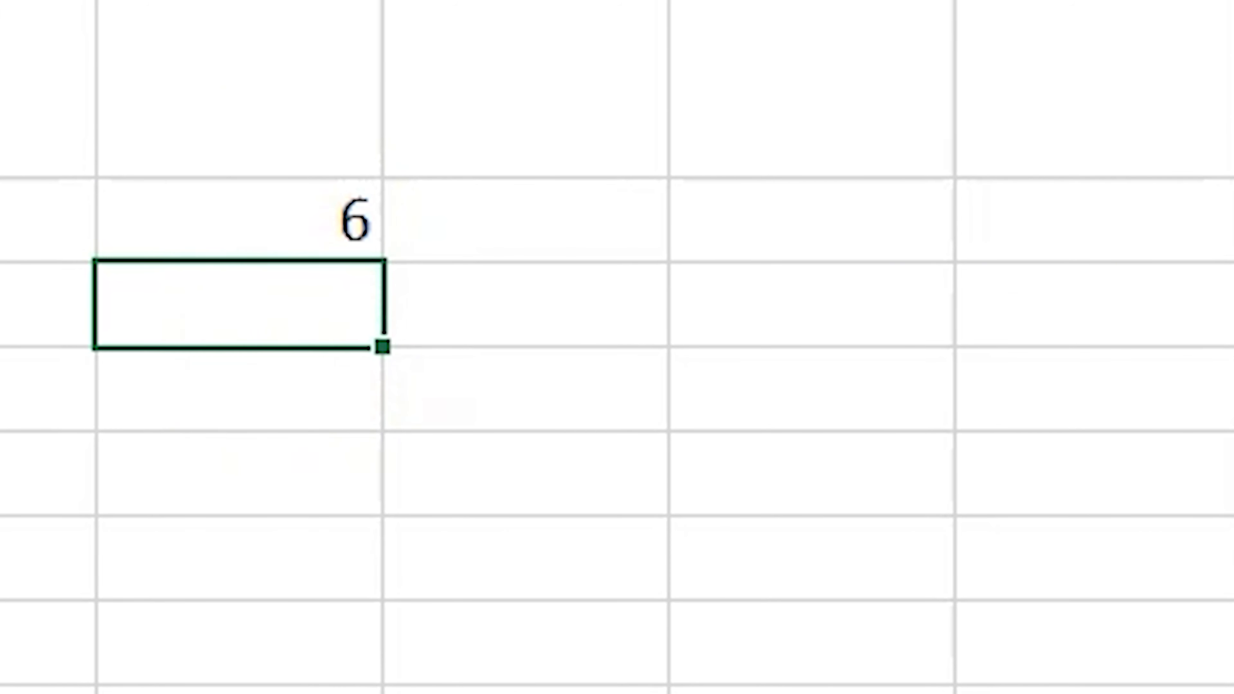
text(=cou)
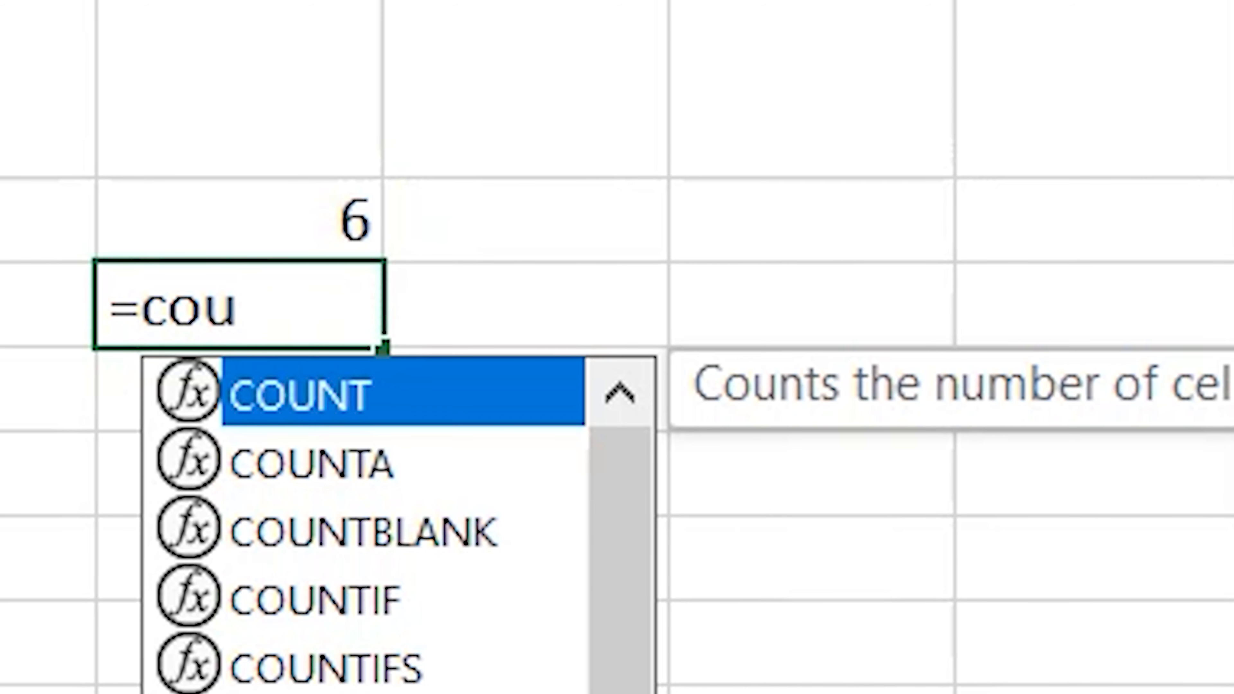
key(Down)
key(Tab)
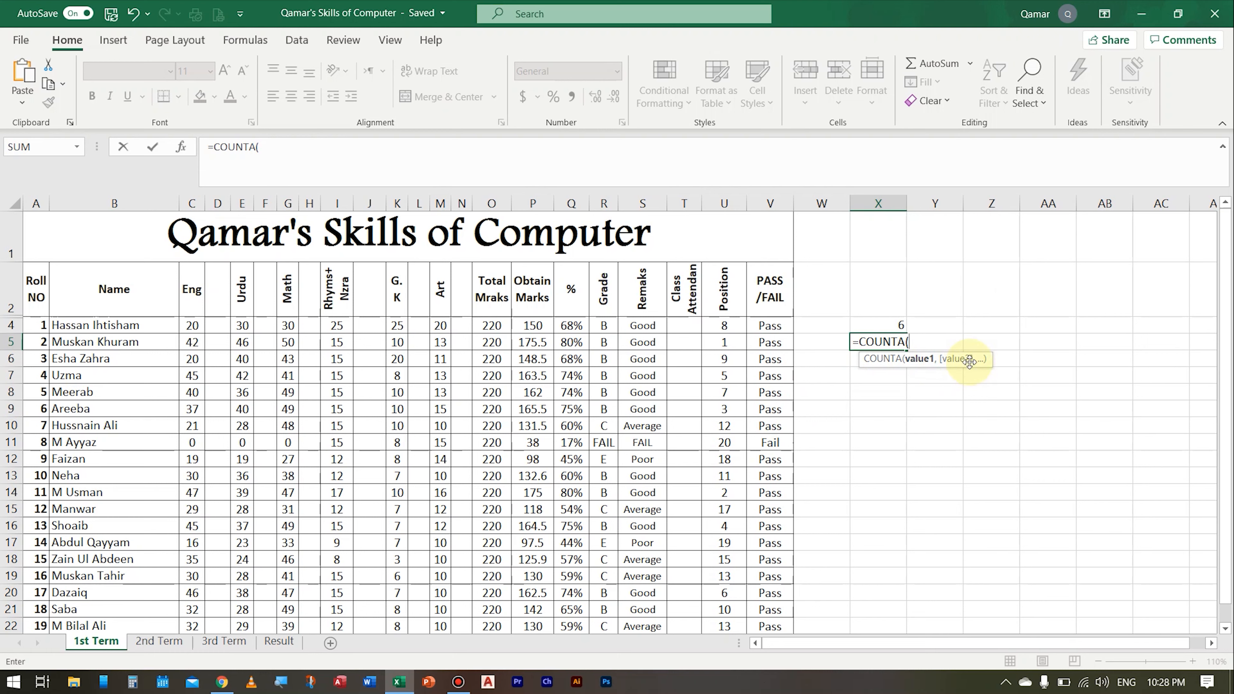
drag(969, 362, 984, 385)
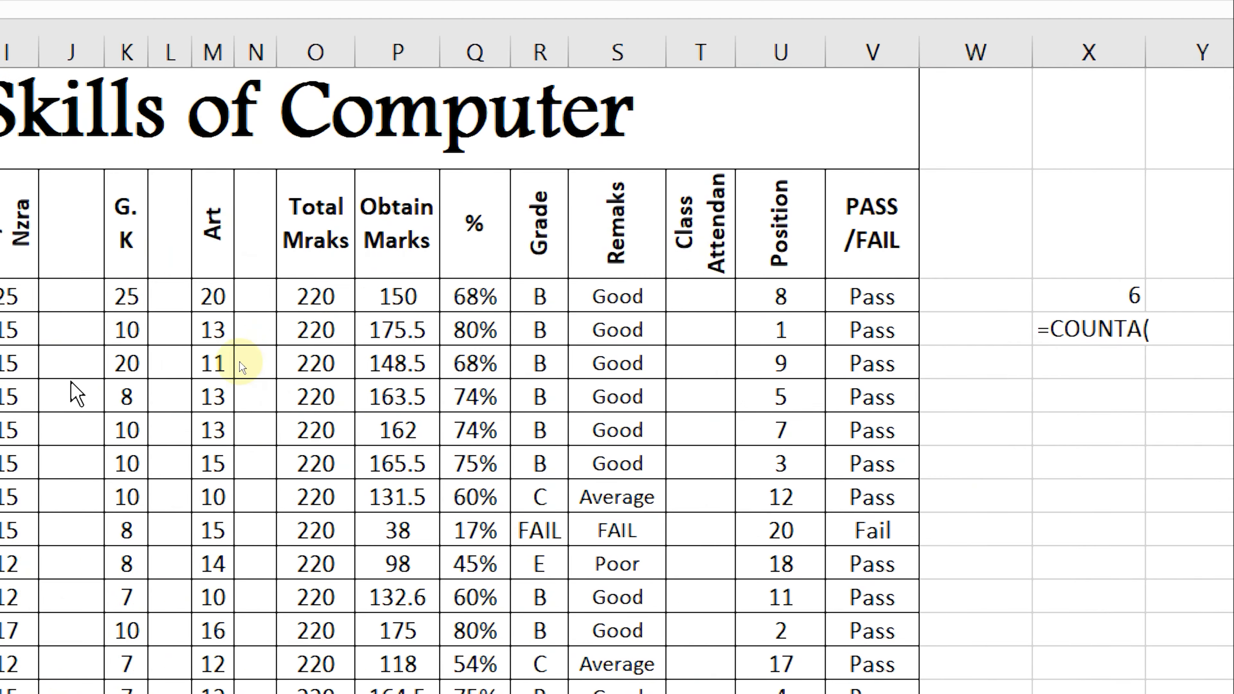
click(1074, 335)
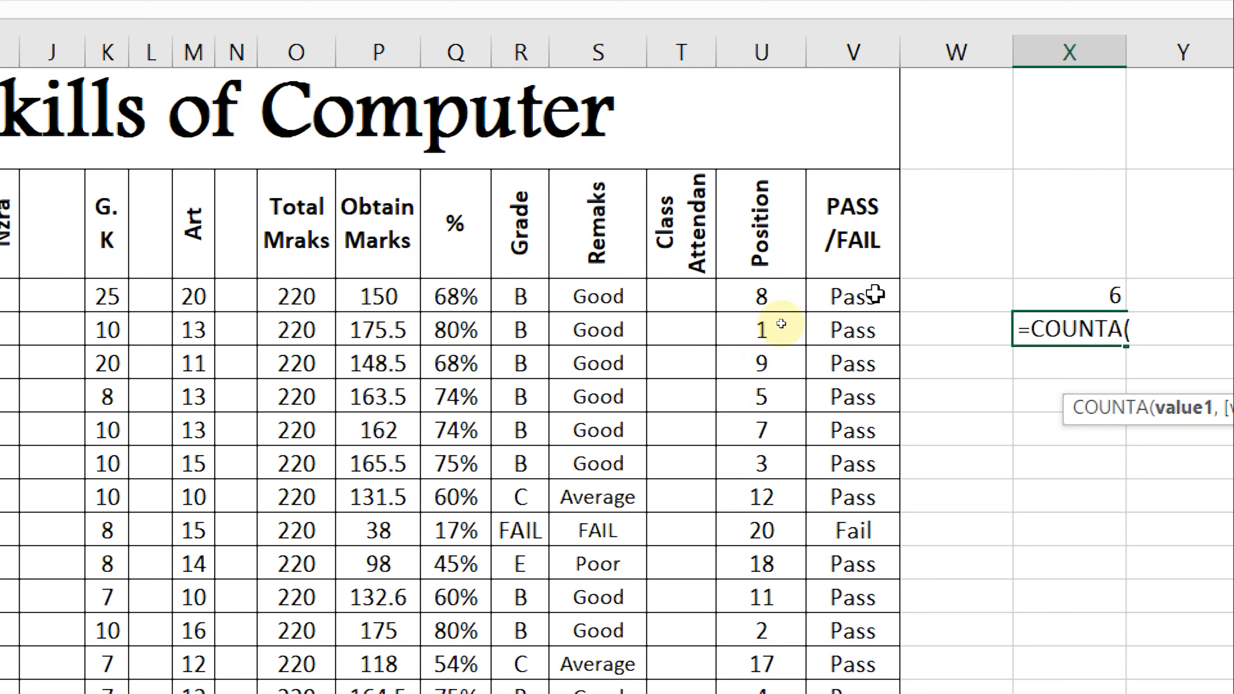
drag(874, 293, 887, 523)
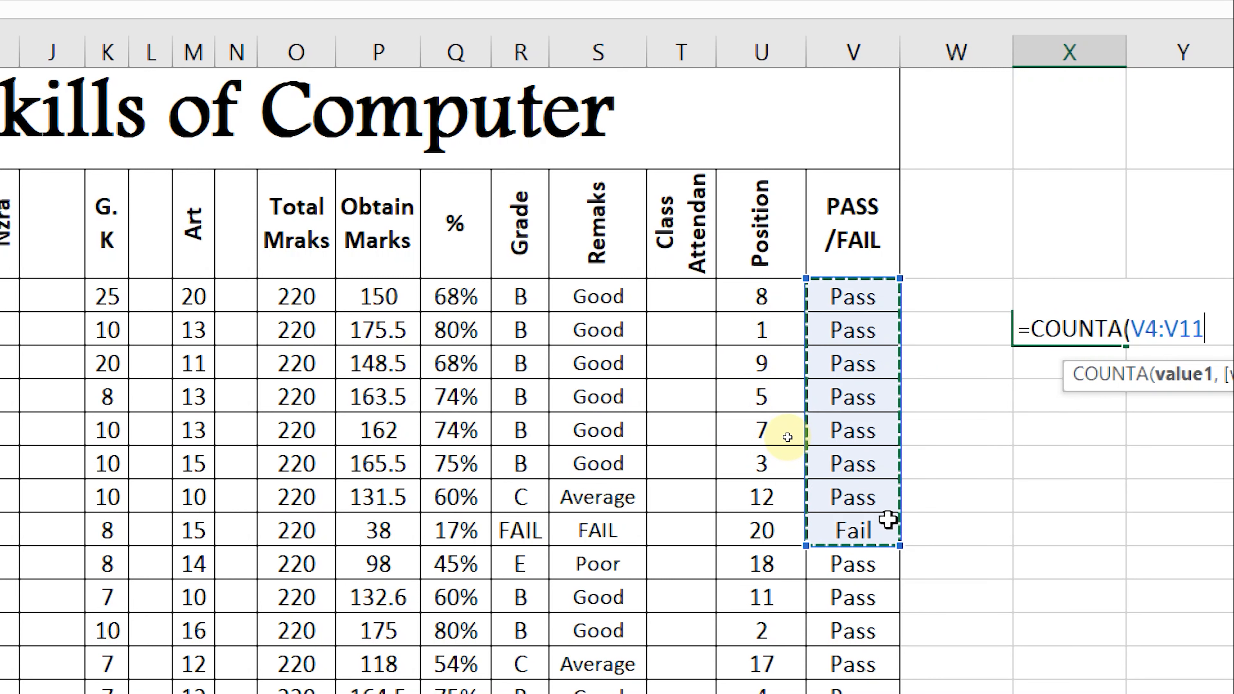
key(Return)
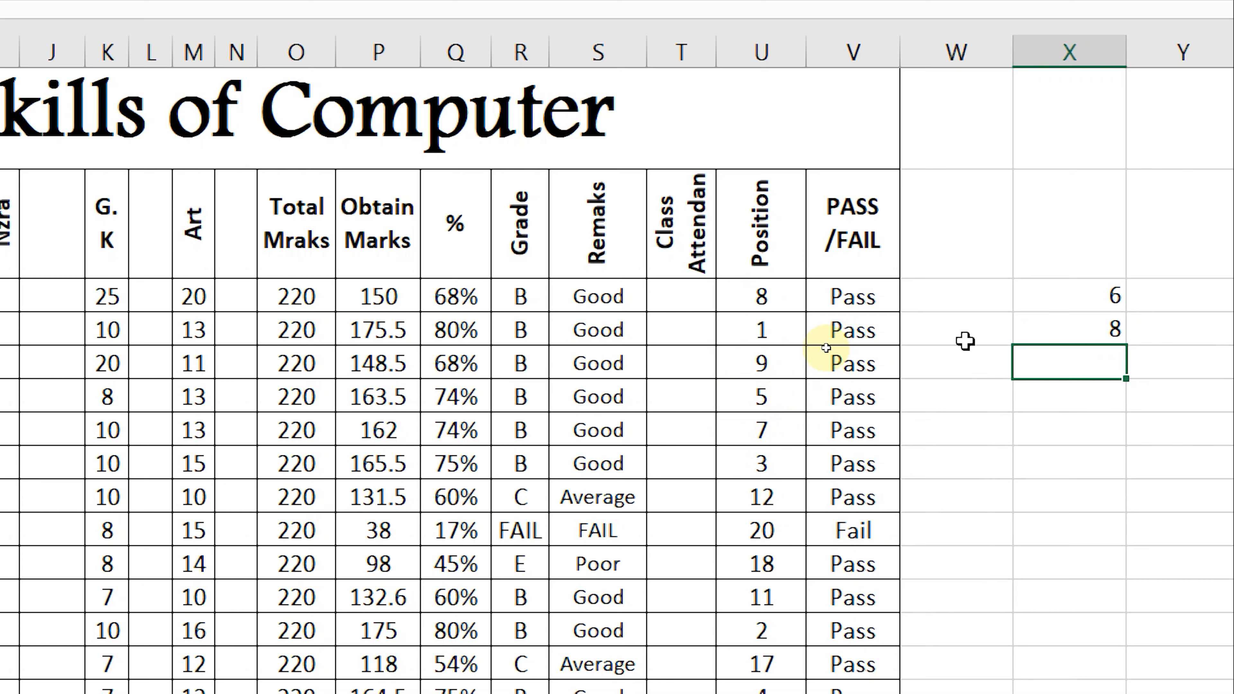
click(1064, 326)
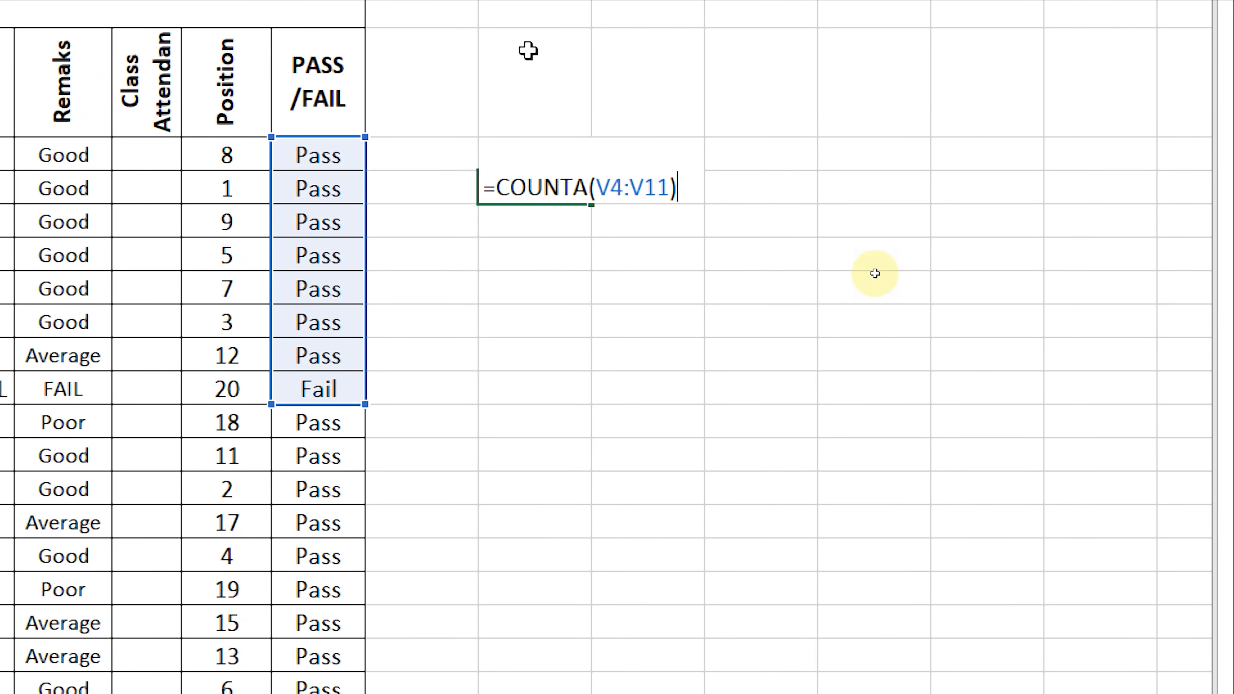
key(Return)
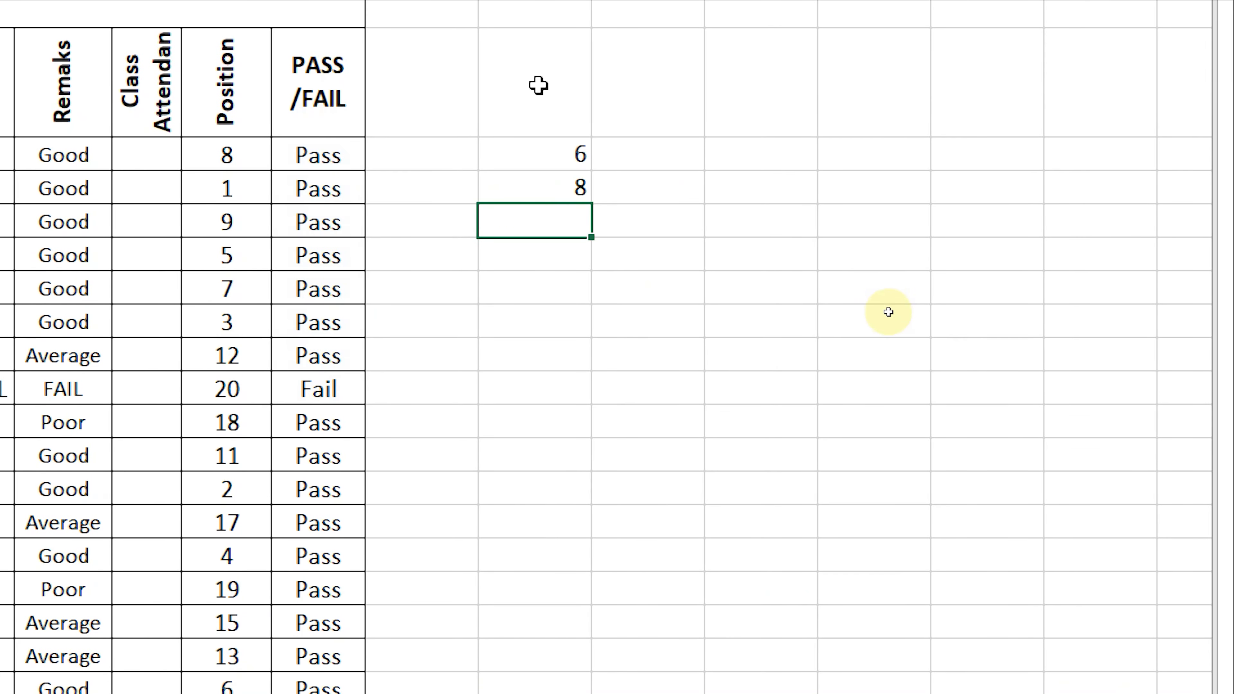
- Check which Position cells the COUNT formula in X4 covers
click(559, 155)
double_click(546, 155)
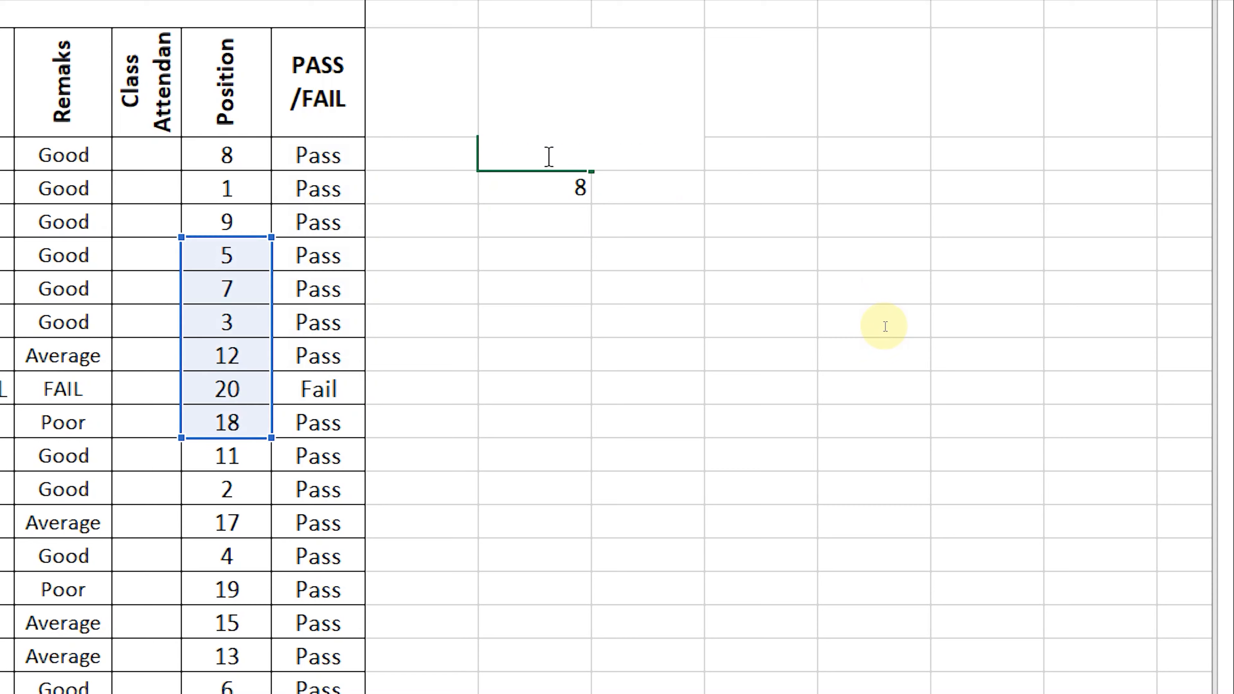
key(Return)
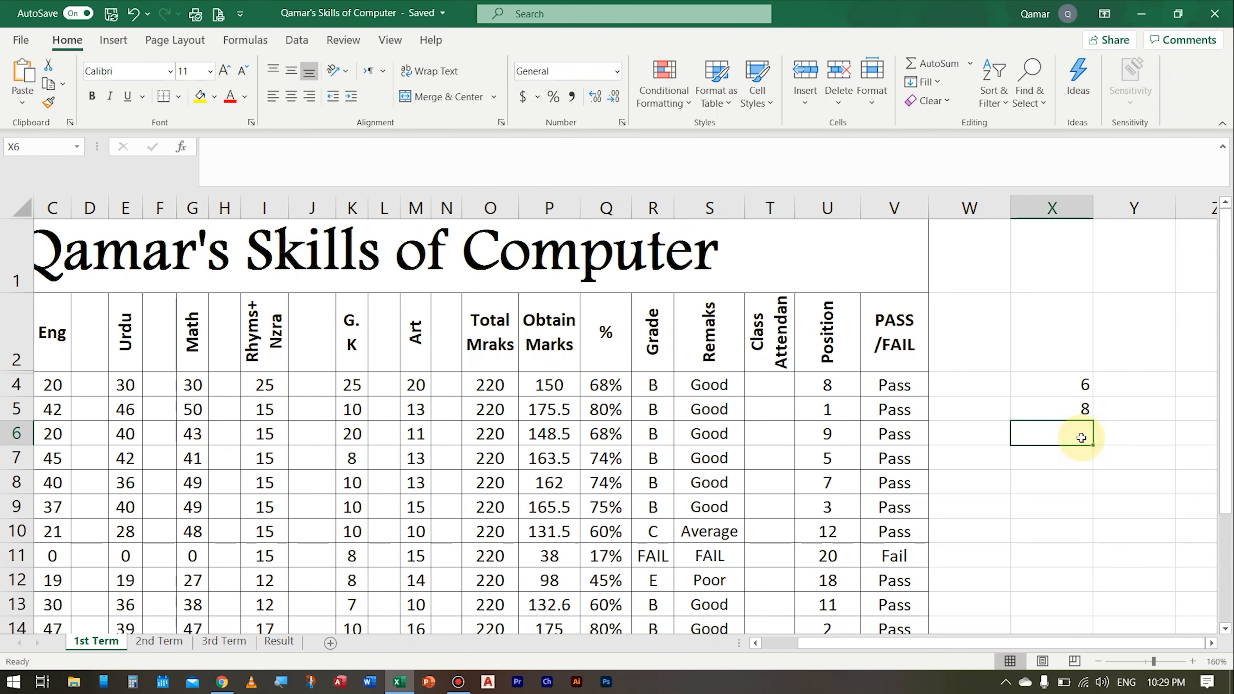
- Start a COUNTIF formula in cell X6, below the COUNT and COUNTA formulas
scroll(1081, 437, up, 3)
scroll(1115, 408, up, 1)
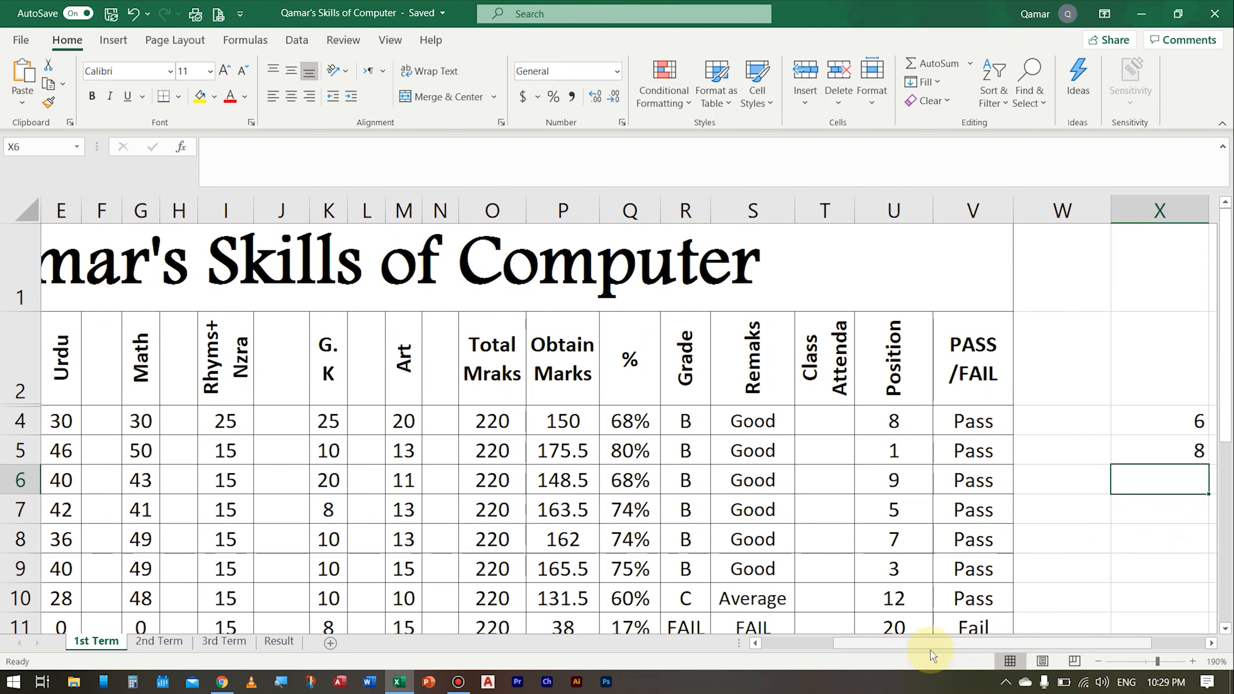
scroll(1229, 403, right, 3)
text(=)
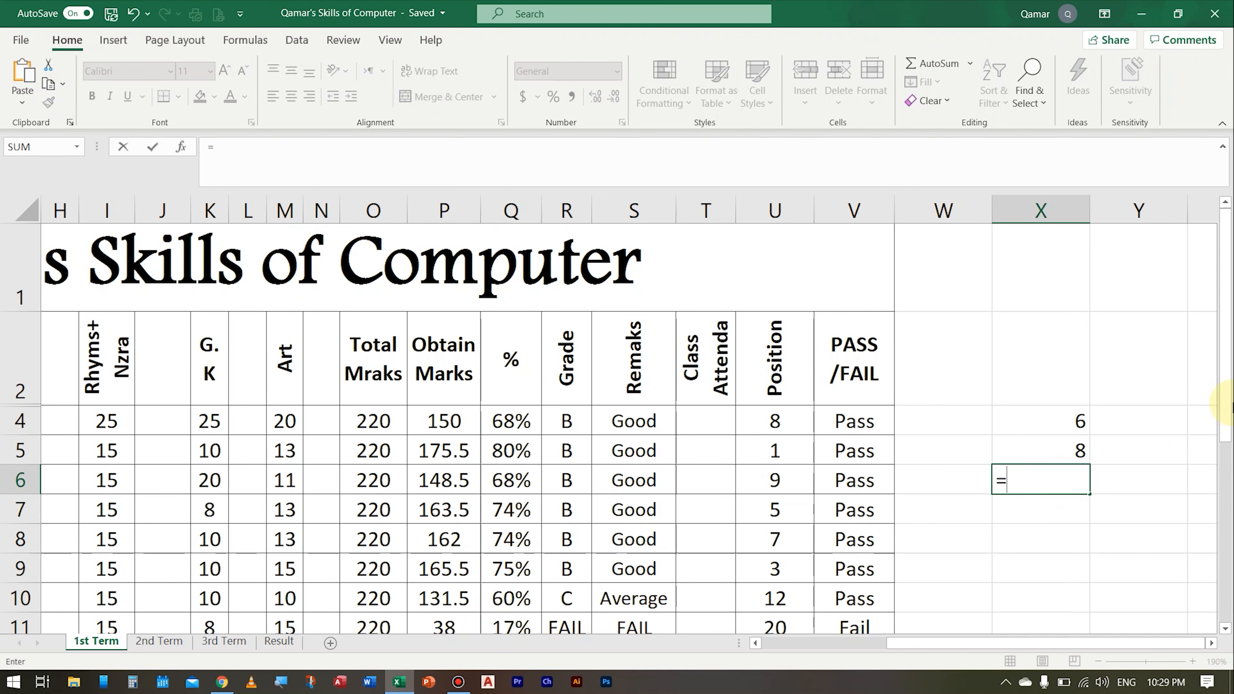
text(coun)
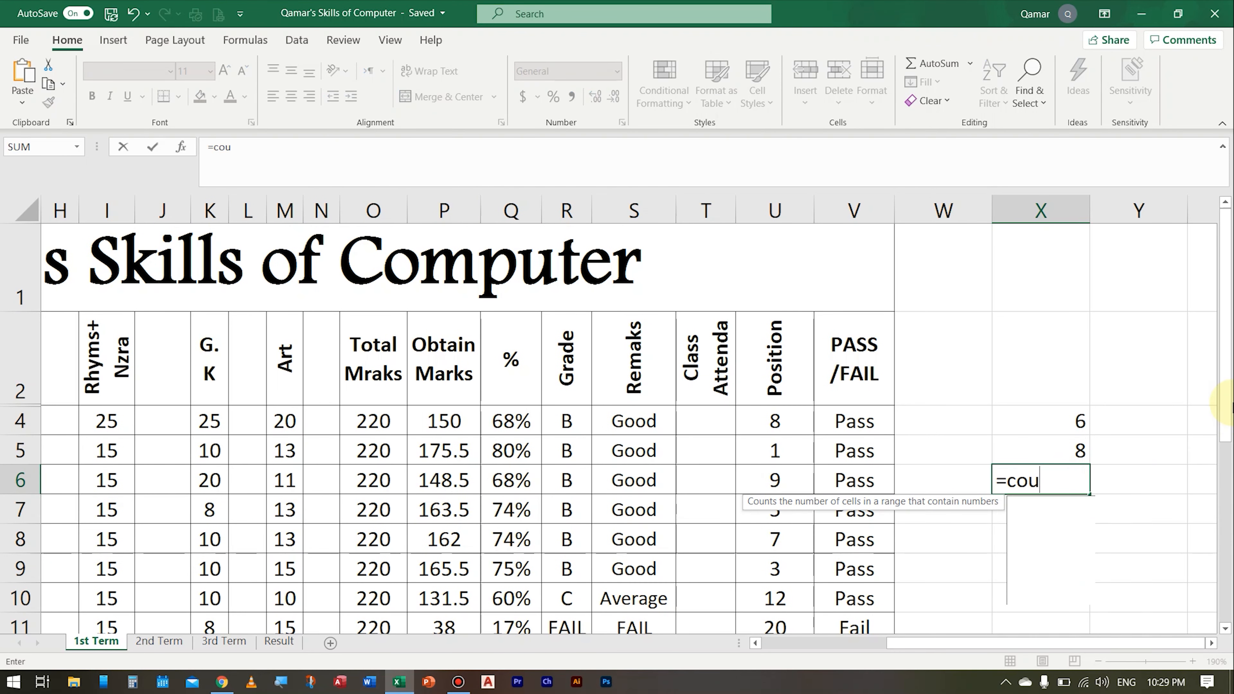
key(Down)
key(Down)
key(Down)
key(Tab)
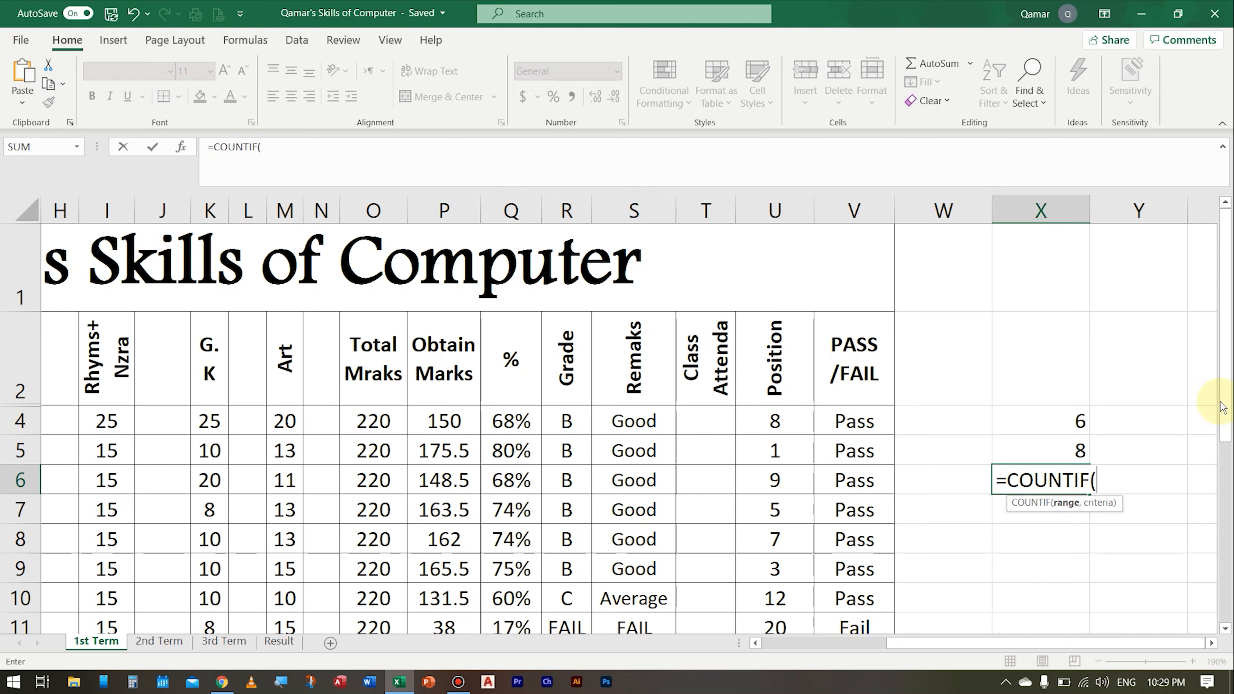
- Set the COUNTIF range in X6 to the PASS/FAIL cells V4:V23
scroll(854, 440, down, 4)
scroll(854, 439, up, 5)
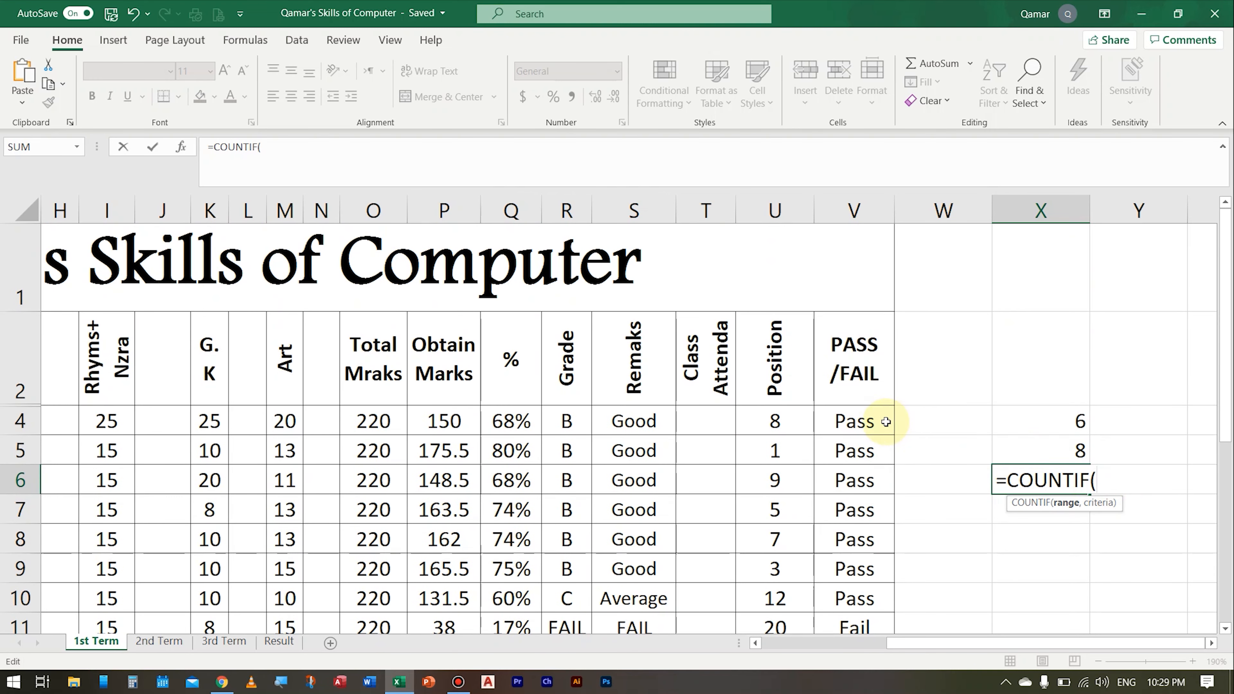
click(870, 423)
drag(870, 423, 855, 565)
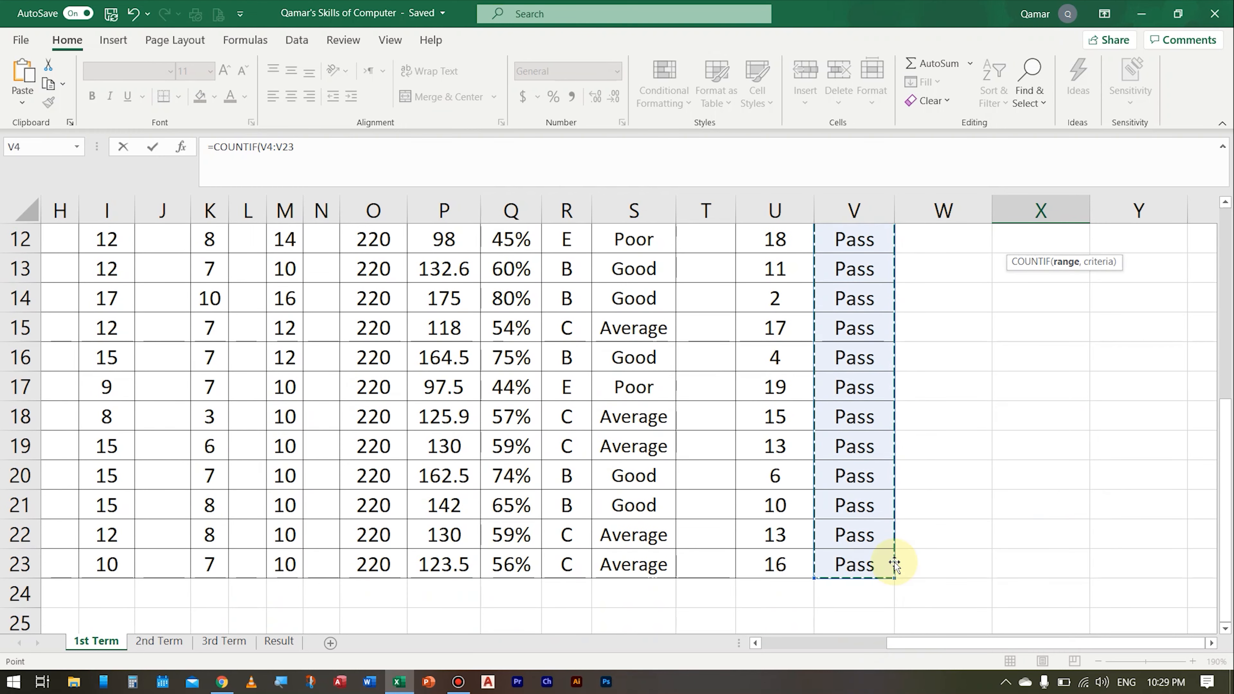
scroll(1093, 548, up, 4)
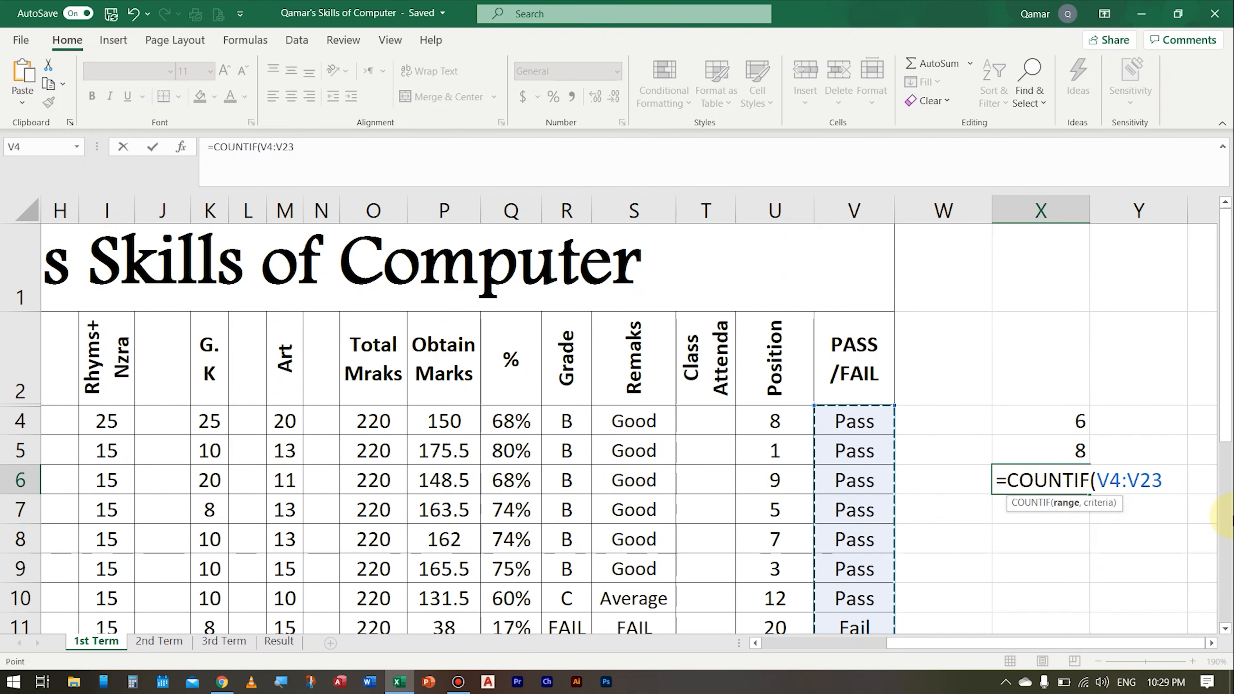
- Set the COUNTIF criteria in X6 to "Pass", complete the formula and reselect the cell
text(,)
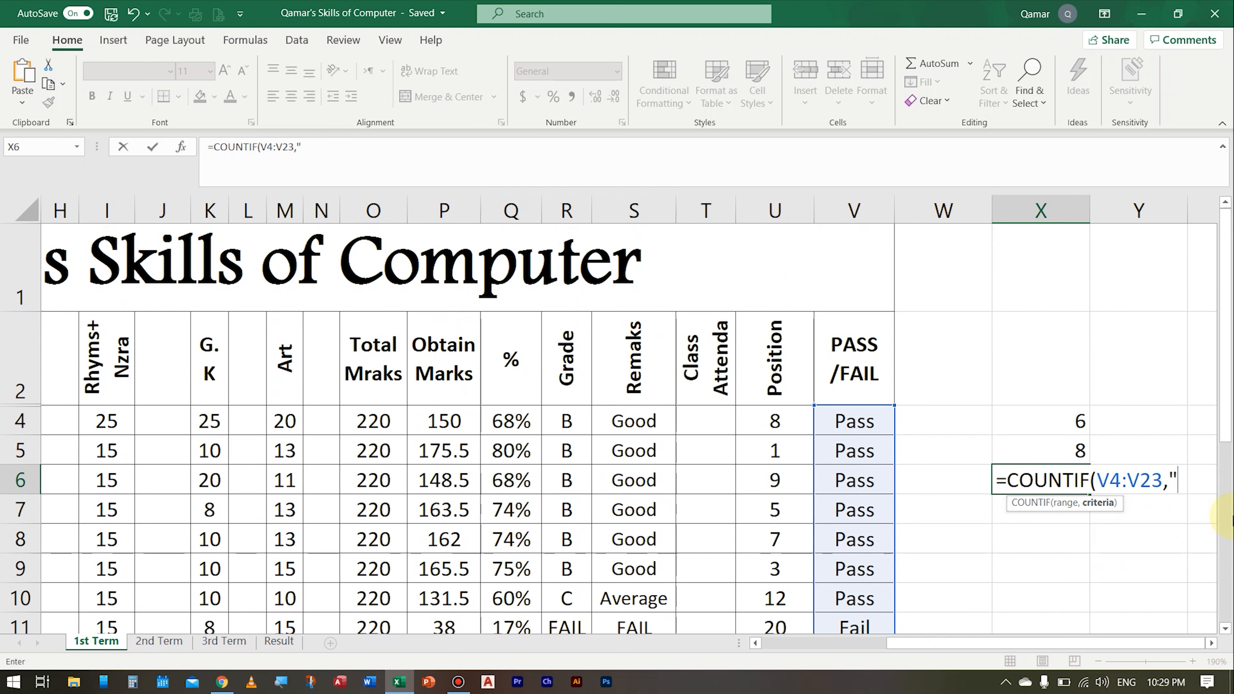
text("Pass)
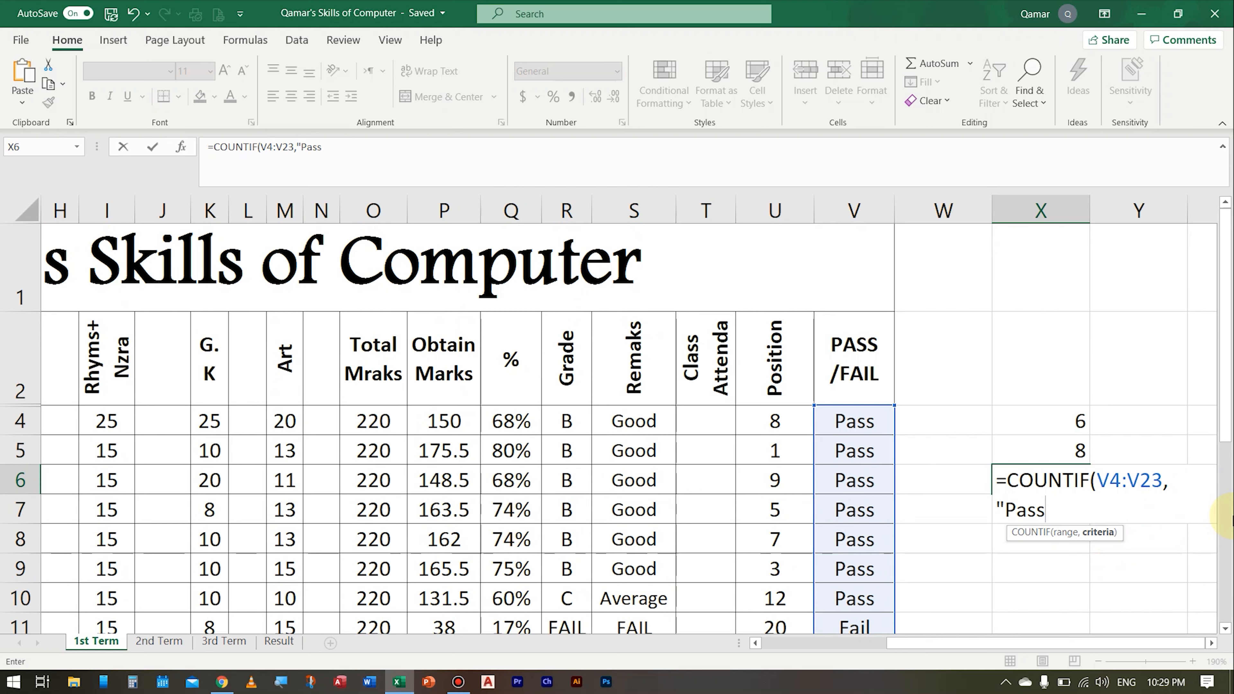
text("))
key(Return)
key(Up)
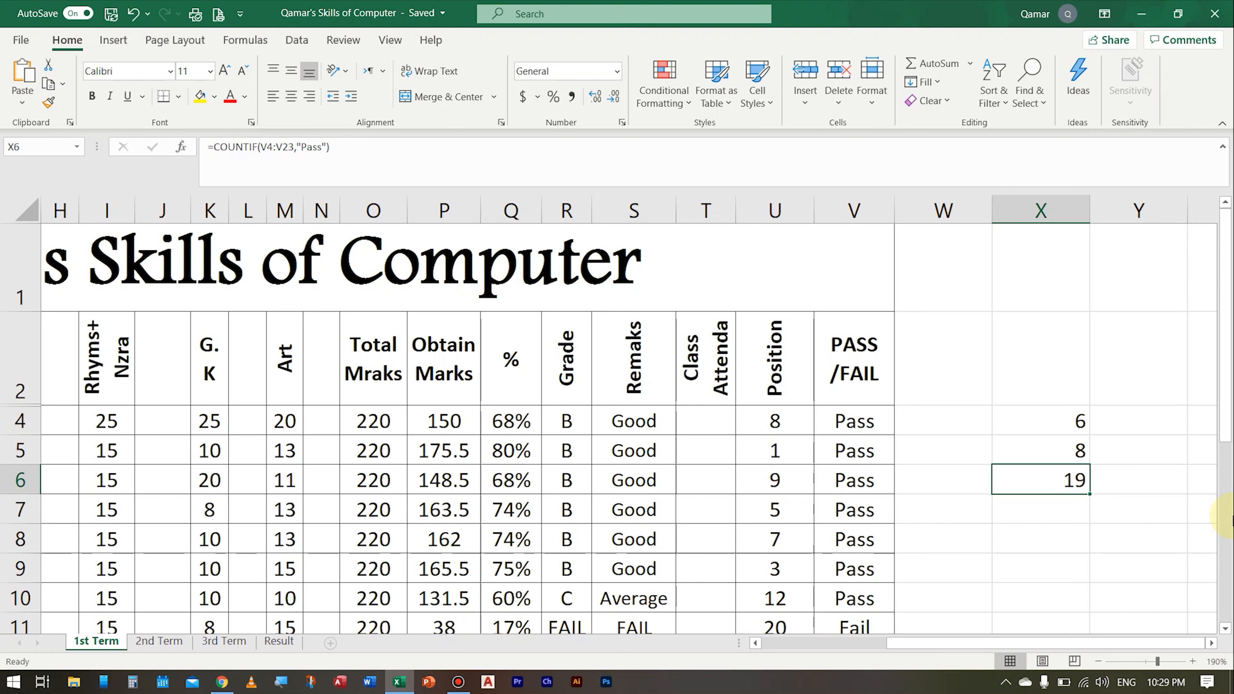
- Review and compare the COUNT, COUNTA and COUNTIF formulas in cells X4 to X6
key(Up)
key(Up)
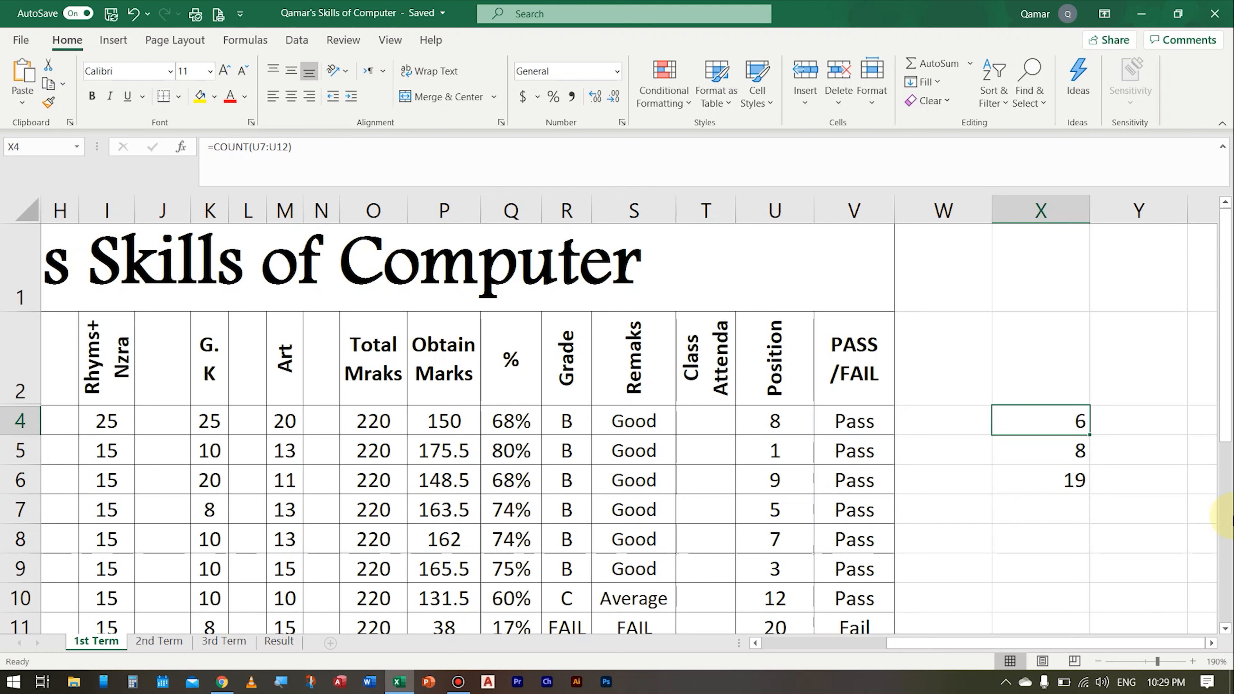
key(Down)
key(Down)
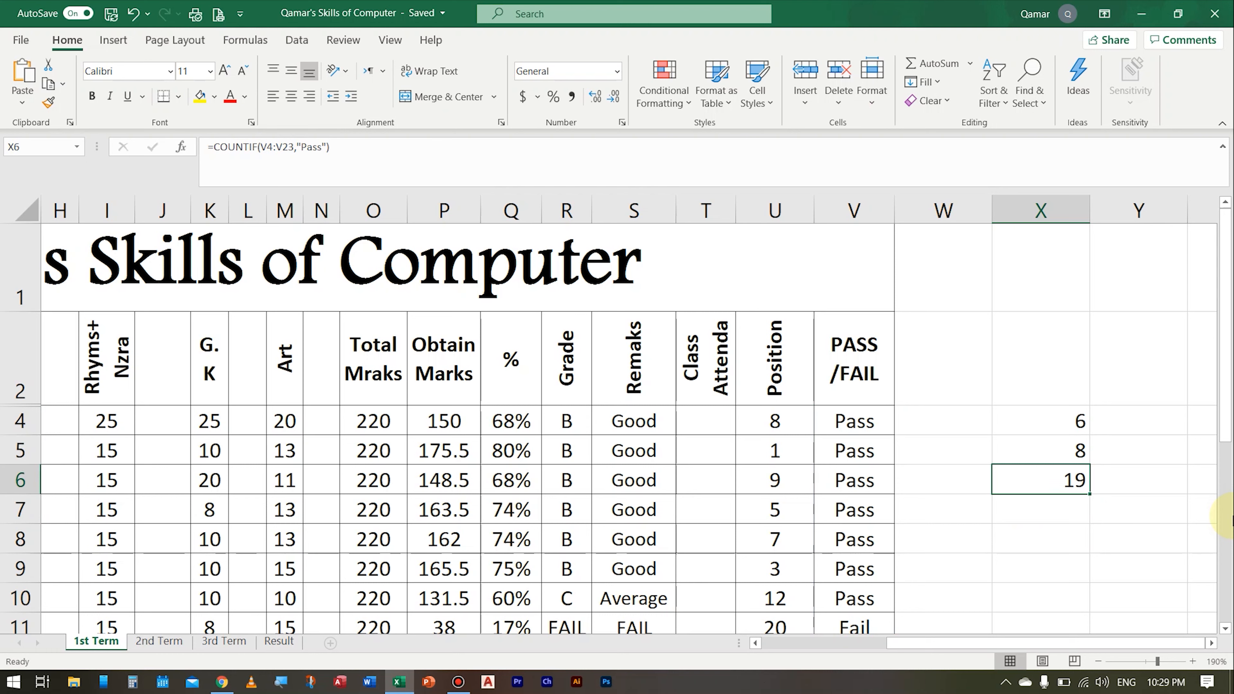
key(Up)
key(Up)
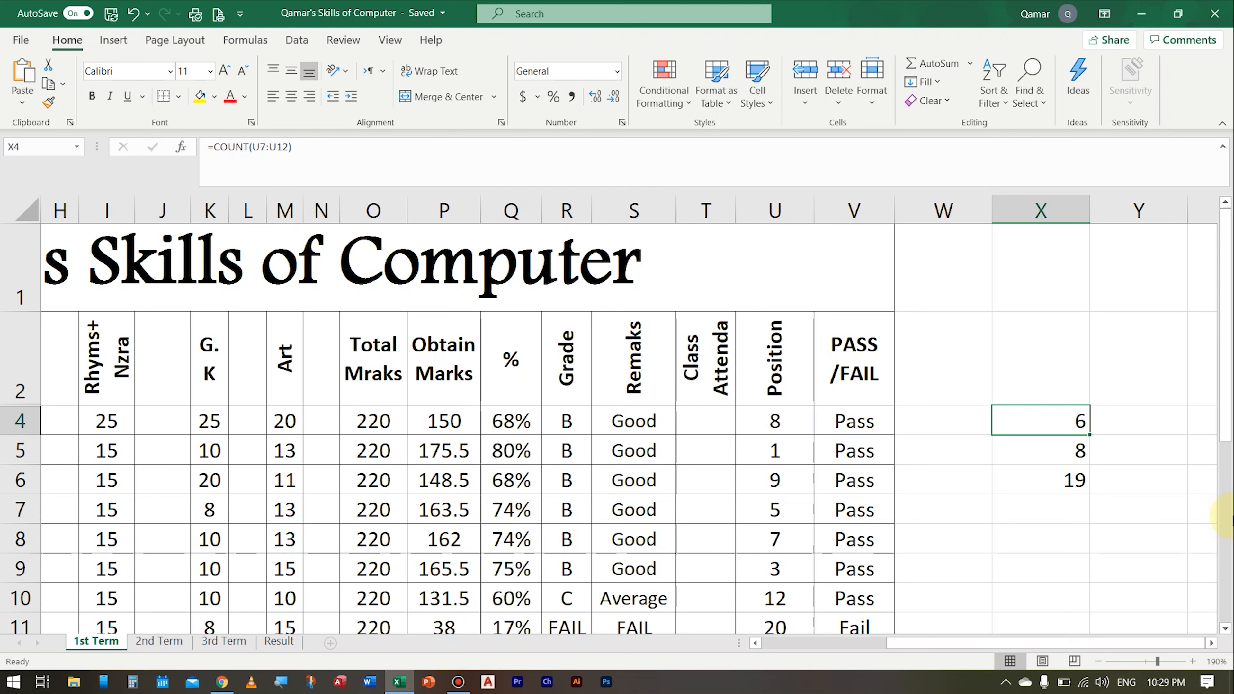
key(Down)
key(Down)
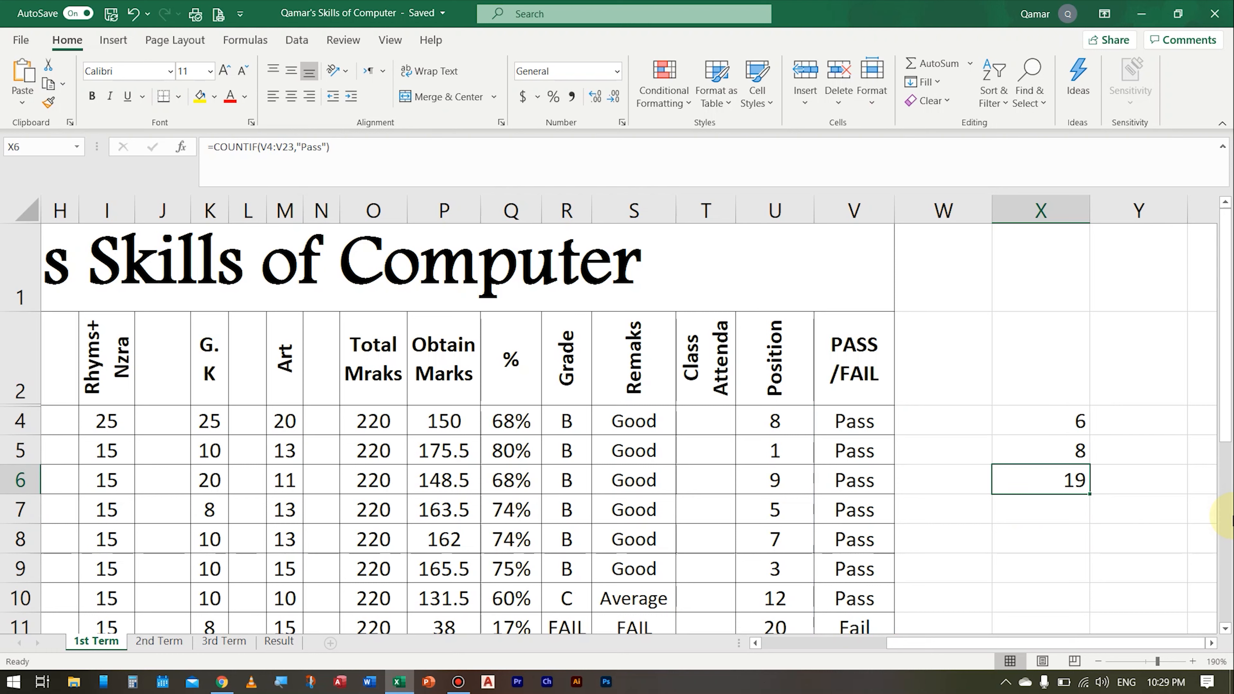